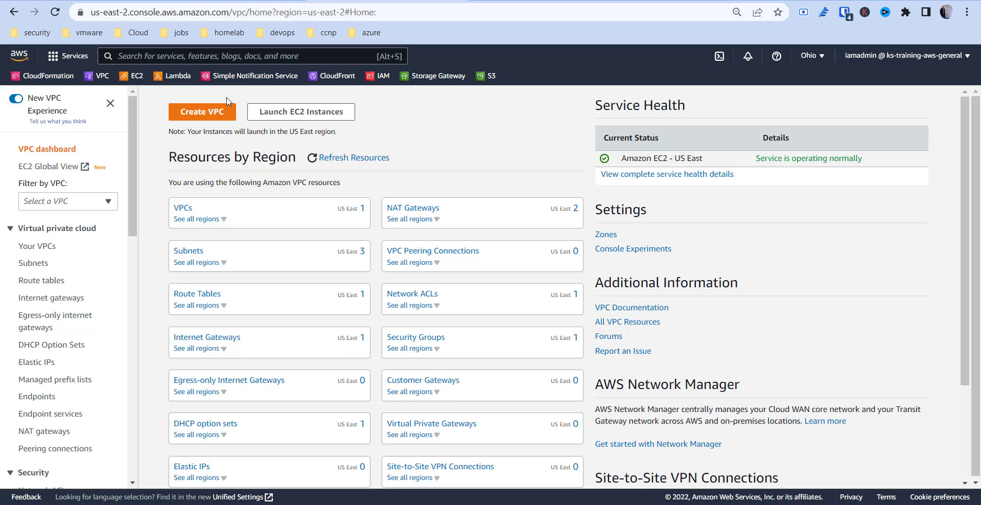
- Start creating a VPC with its networking resources, using project-hr as the auto-generated name tag
left_click(195, 112)
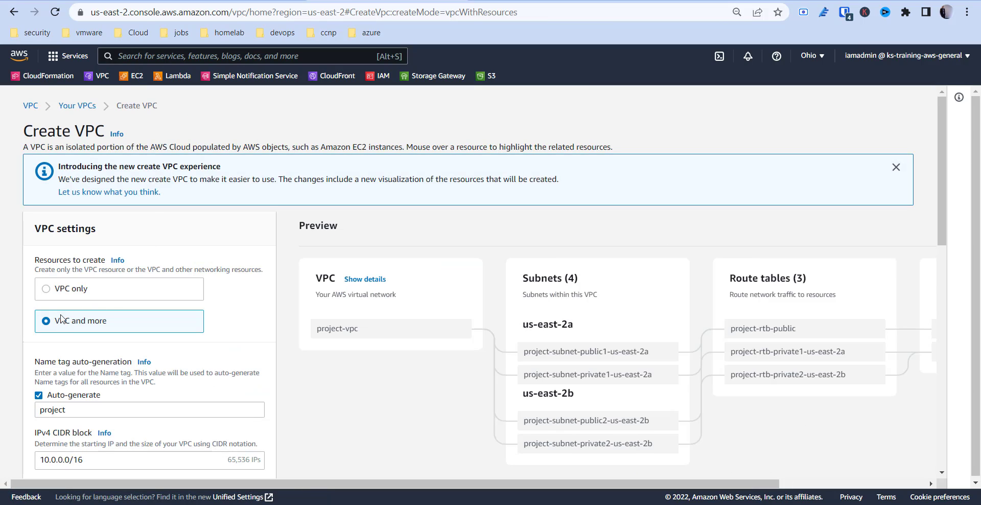
scroll(61, 317, "down", 4)
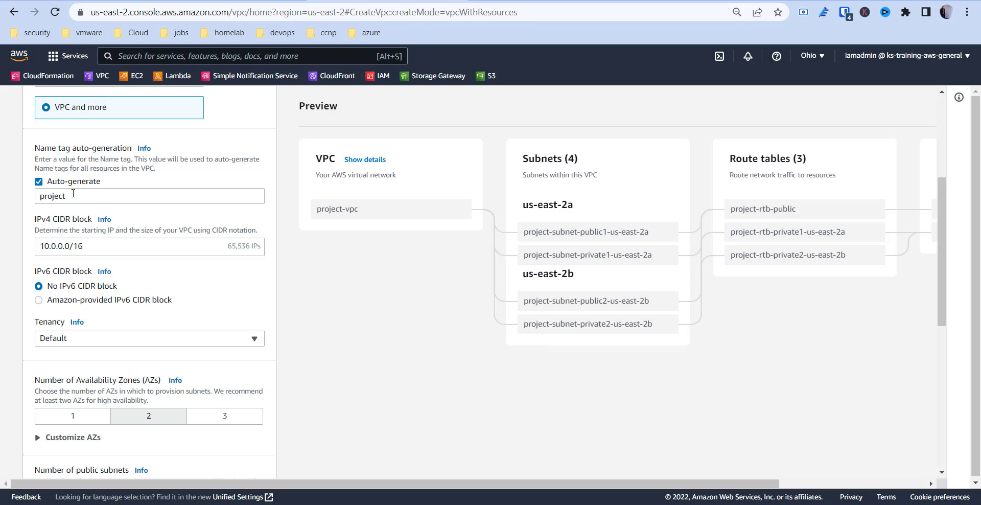
left_click(75, 195)
type("-hr")
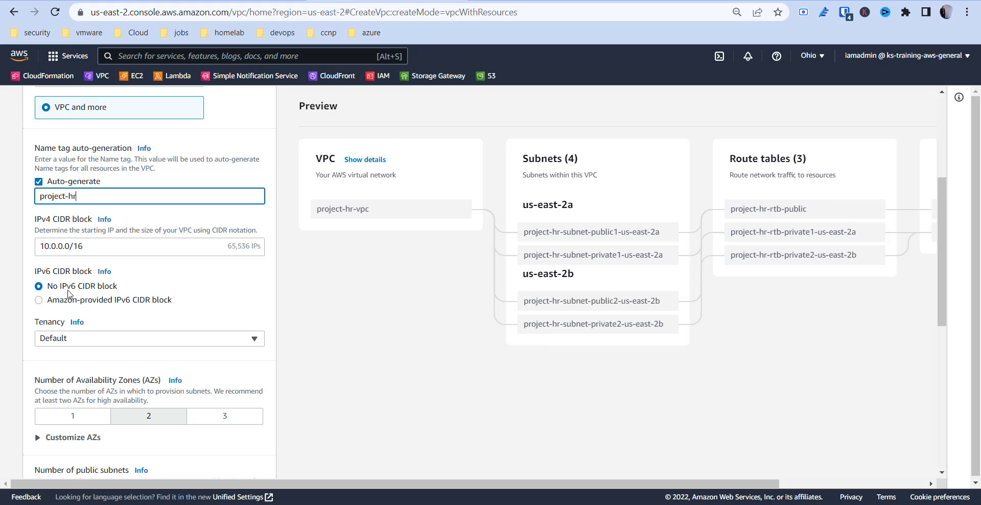
- Set the number of Availability Zones to 1, choose the S3 Gateway endpoint, and create the project-hr VPC
scroll(78, 302, "down", 1)
scroll(79, 307, "down", 6)
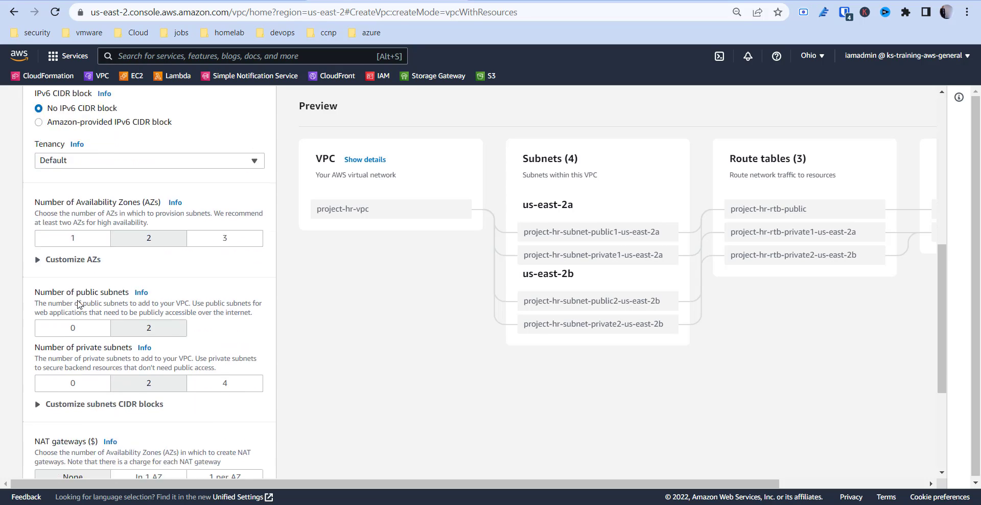
scroll(86, 230, "up", 2)
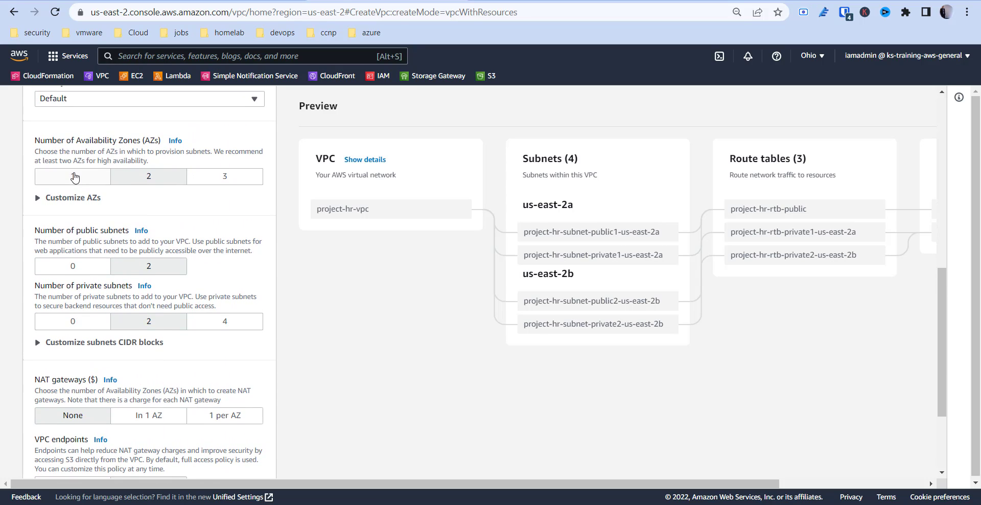
left_click(73, 175)
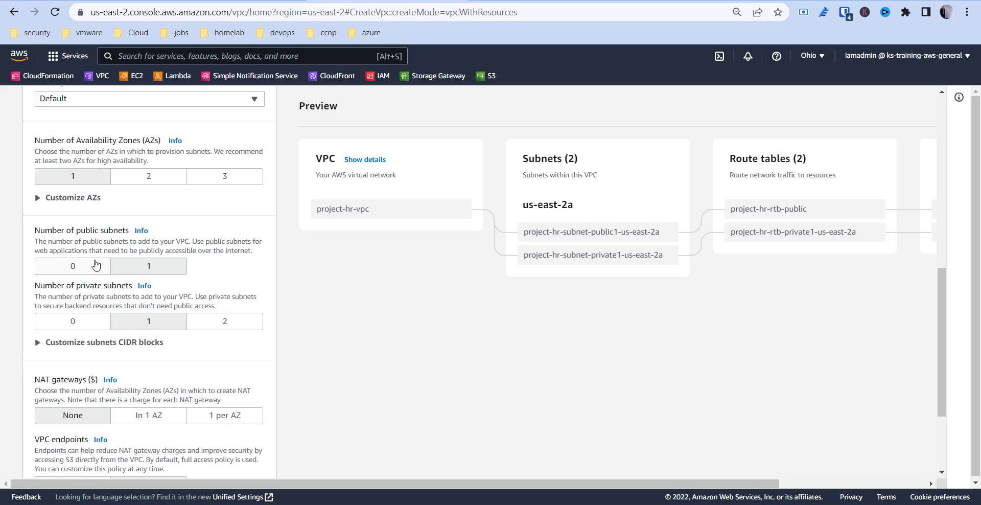
scroll(165, 346, "down", 3)
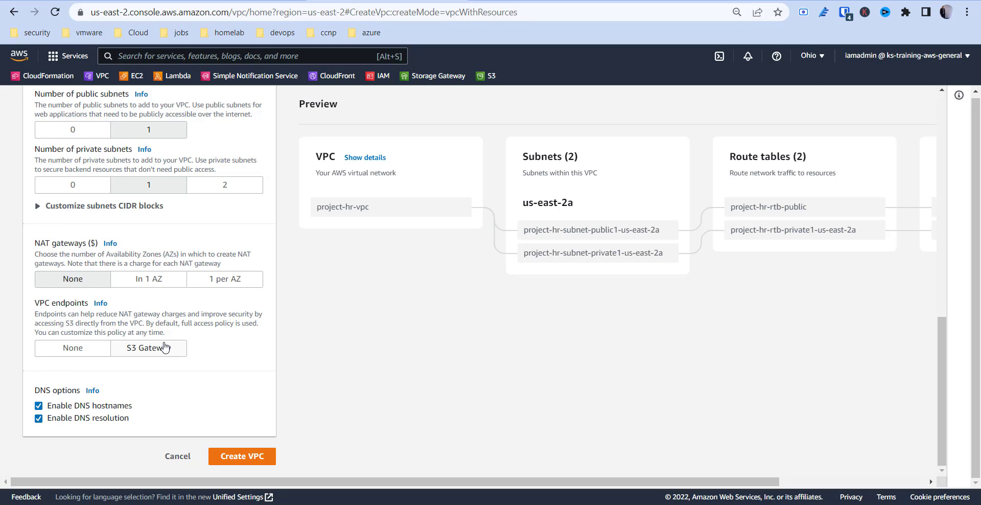
left_click(152, 348)
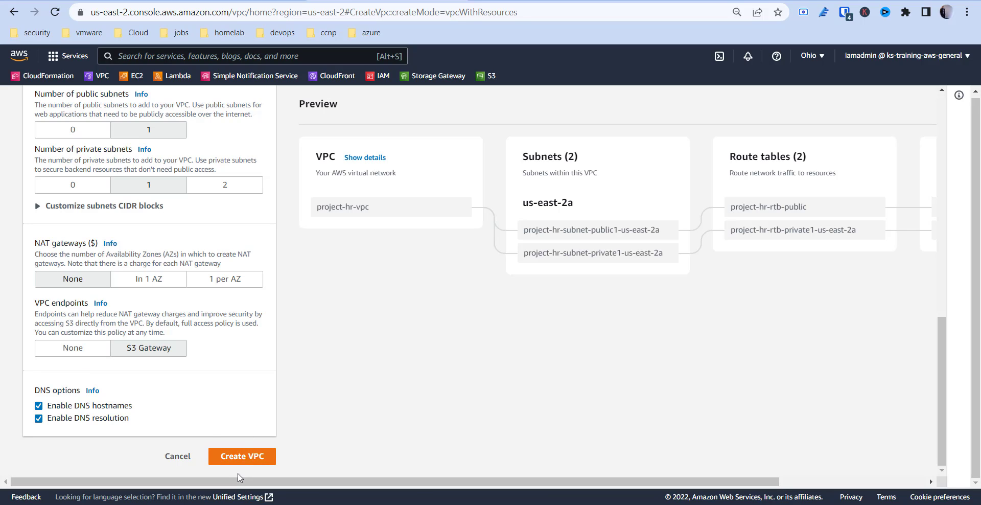
left_click(239, 457)
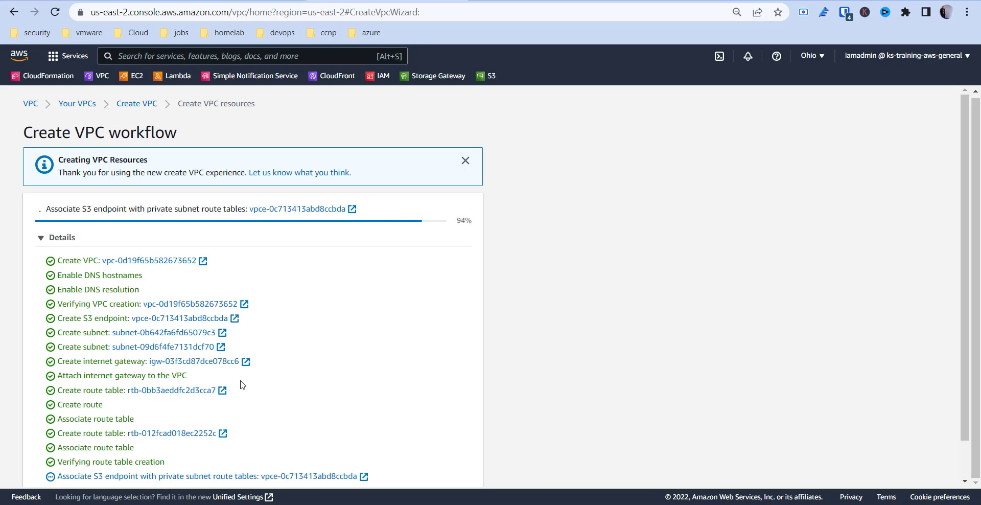
- Start a second VPC with the VPC and more option and the auto-generated name tag project-it
left_click(123, 108)
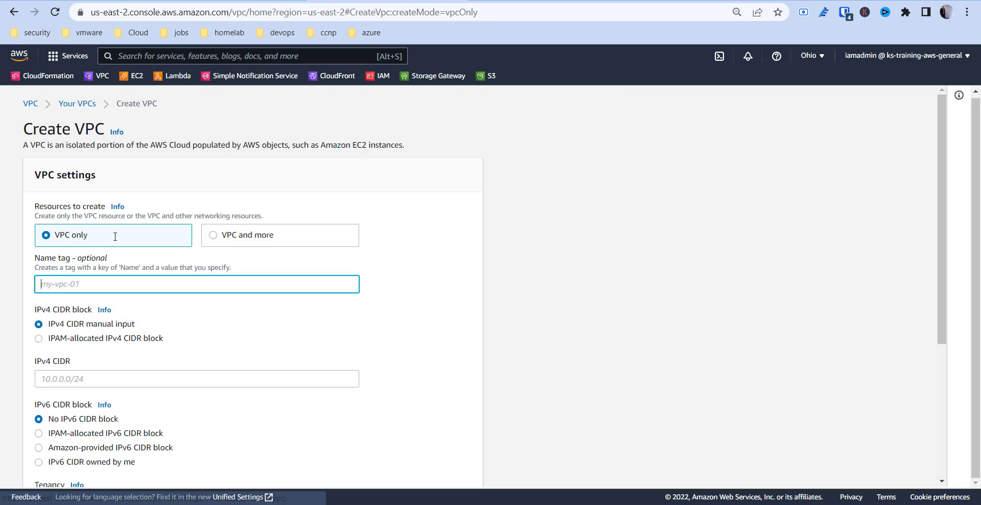
left_click(238, 243)
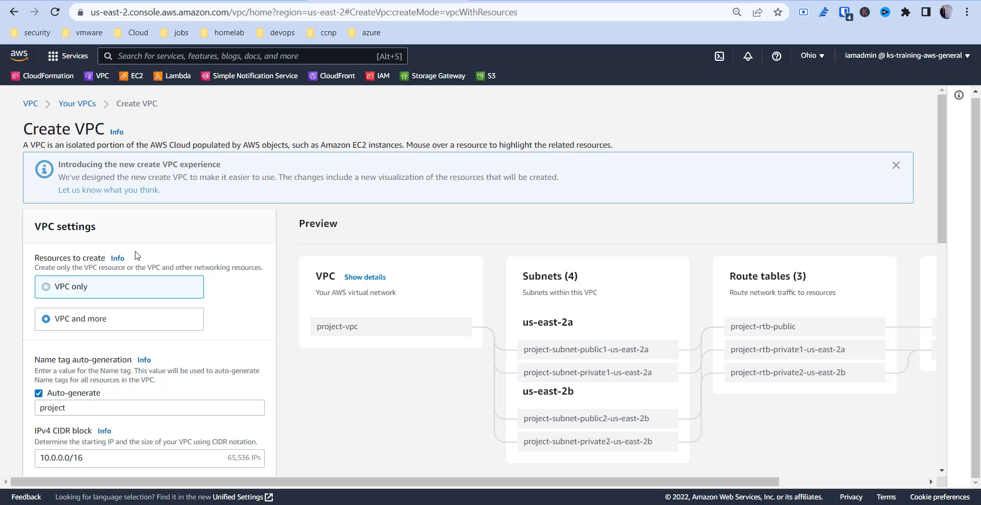
scroll(80, 332, "down", 2)
left_click(83, 287)
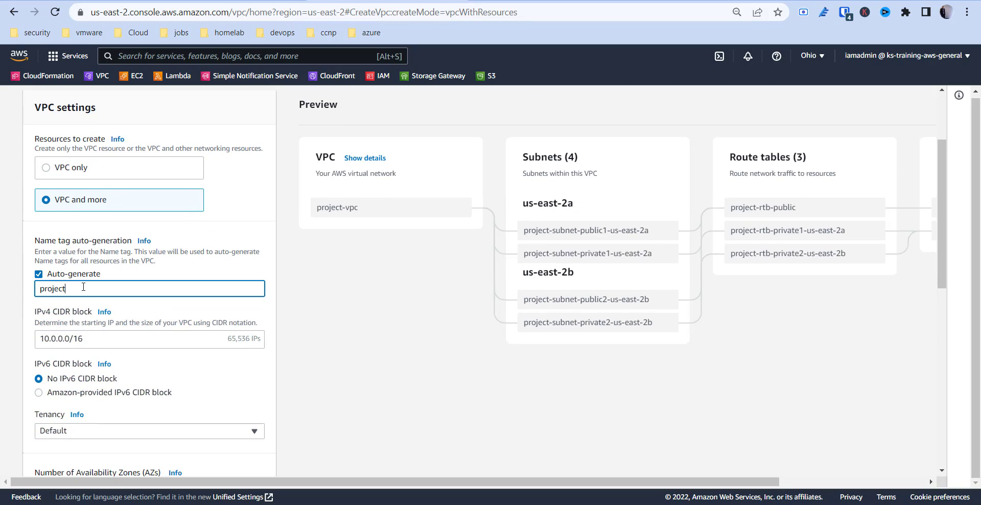
type("-it")
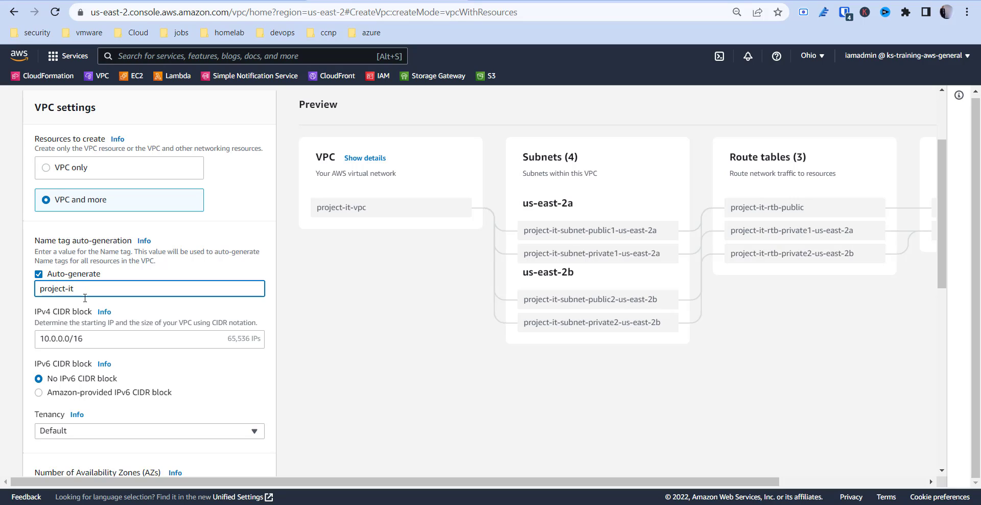
- Set the IPv4 CIDR block of the project-it VPC to 11.0.0.0/16
scroll(83, 304, "down", 1)
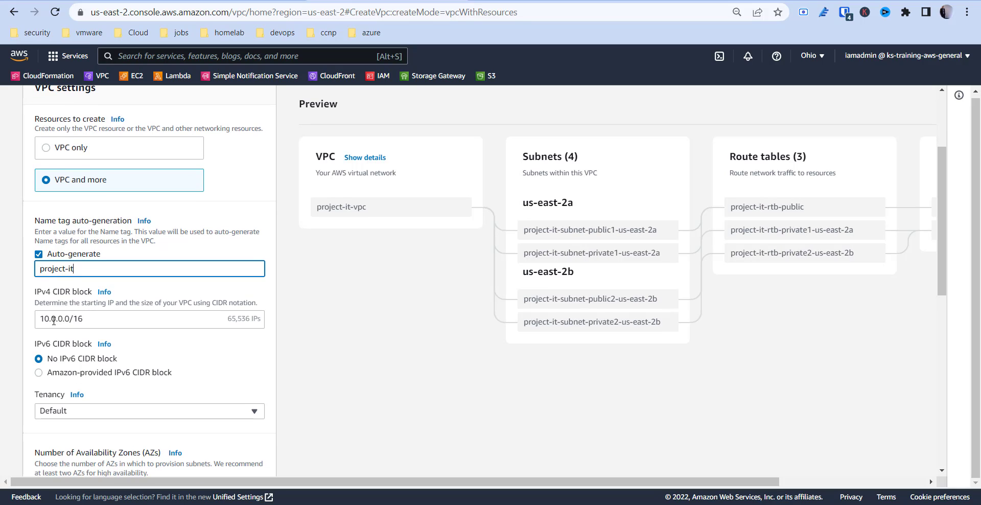
left_click_drag(50, 319, 45, 319)
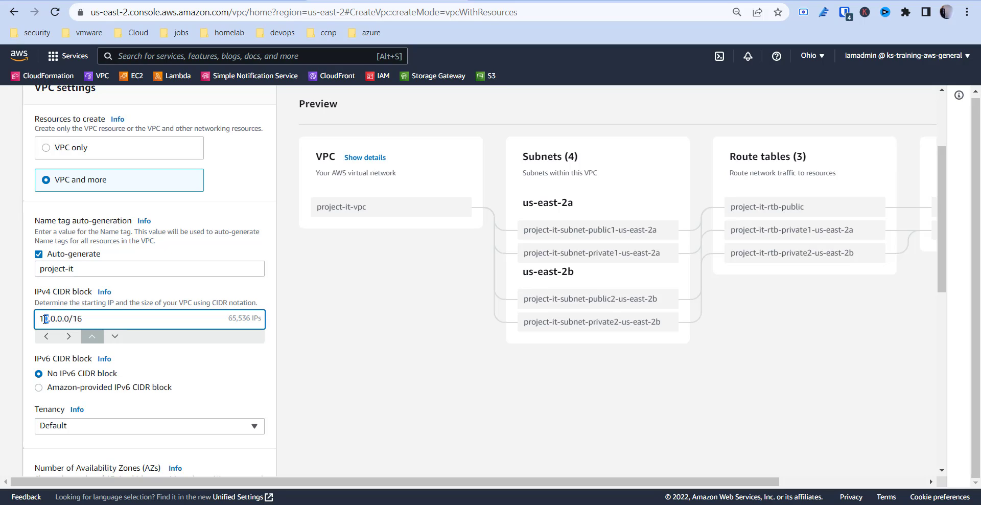
type("11")
key("BackSpace")
left_click(172, 361)
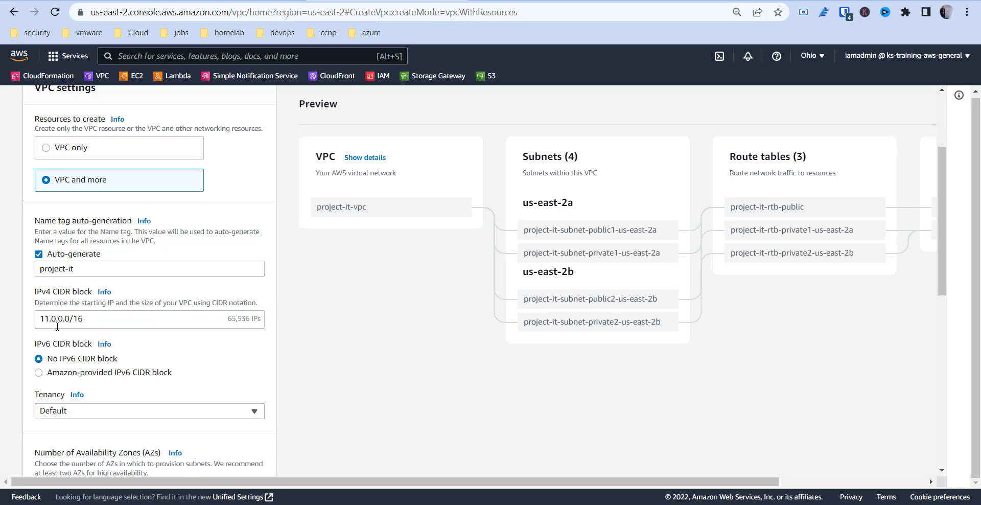
- Set the IPv4 CIDR block of the project-it VPC to 172.20.0.0/16
left_click_drag(48, 319, 31, 319)
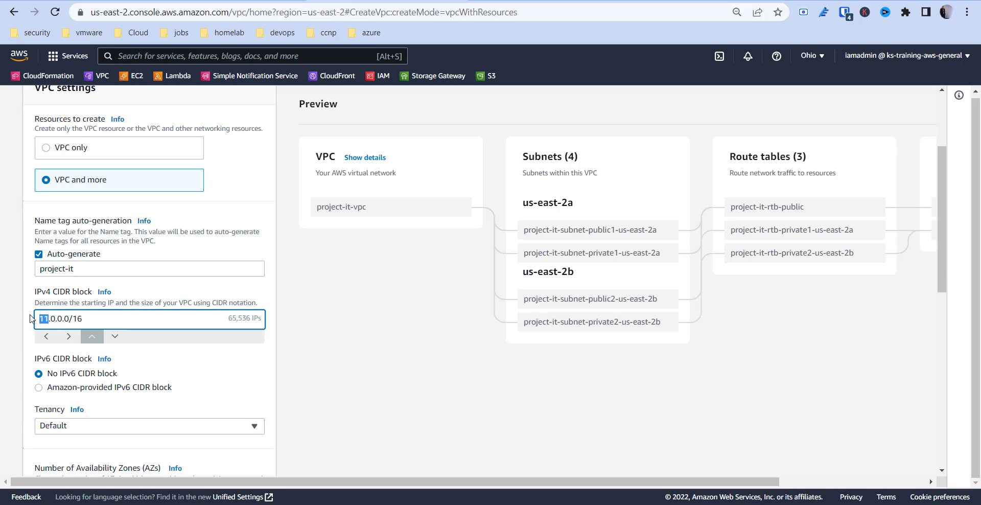
type("172")
key("BackSpace")
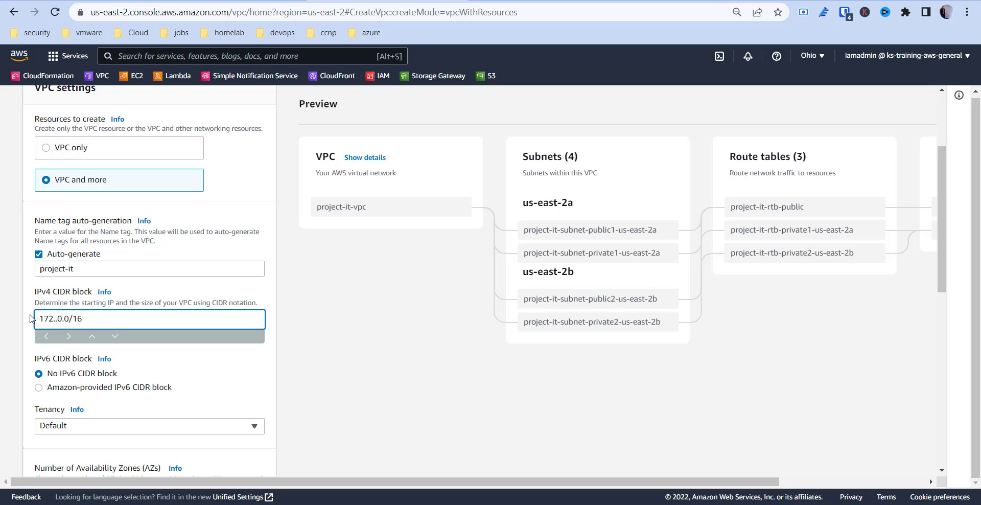
type("20")
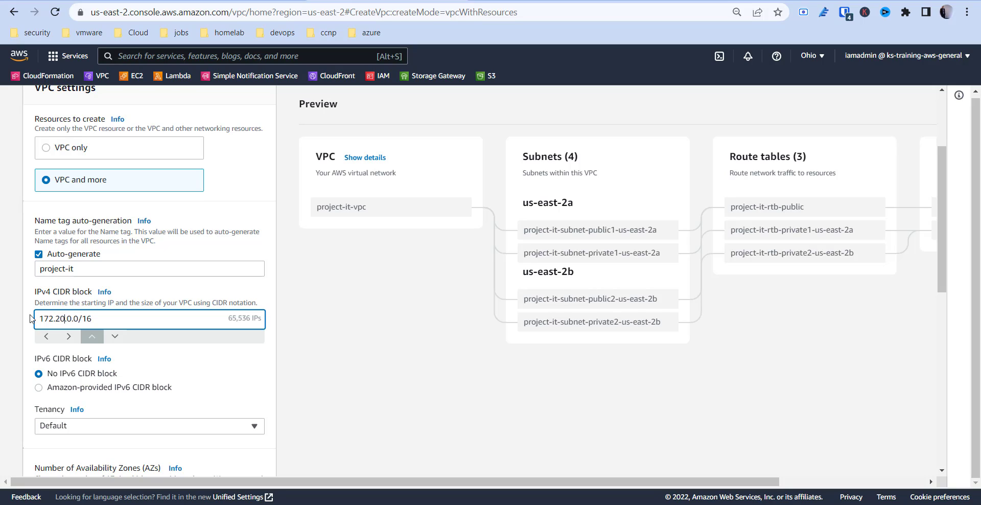
left_click(25, 320)
- Set the number of Availability Zones to 1 and create the project-it VPC
scroll(40, 368, "down", 3)
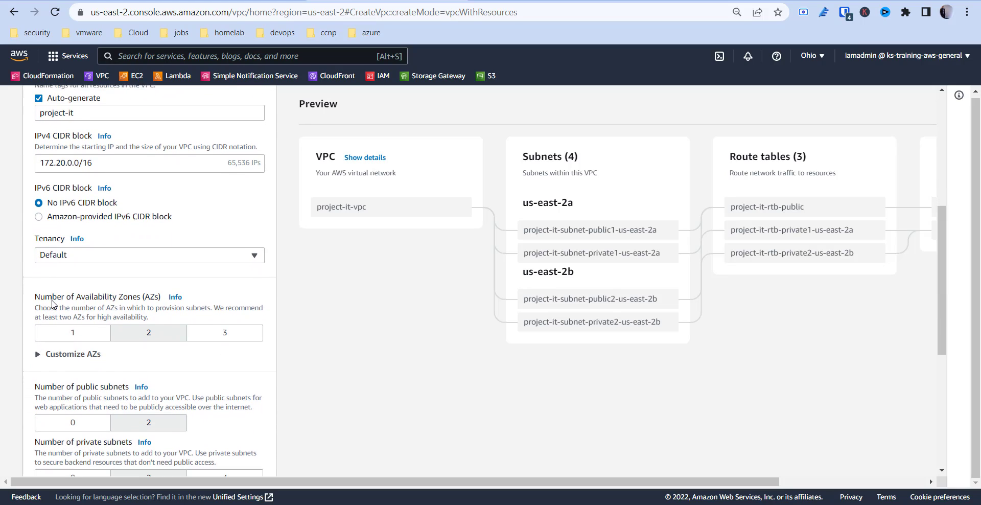
scroll(53, 307, "down", 3)
left_click(60, 218)
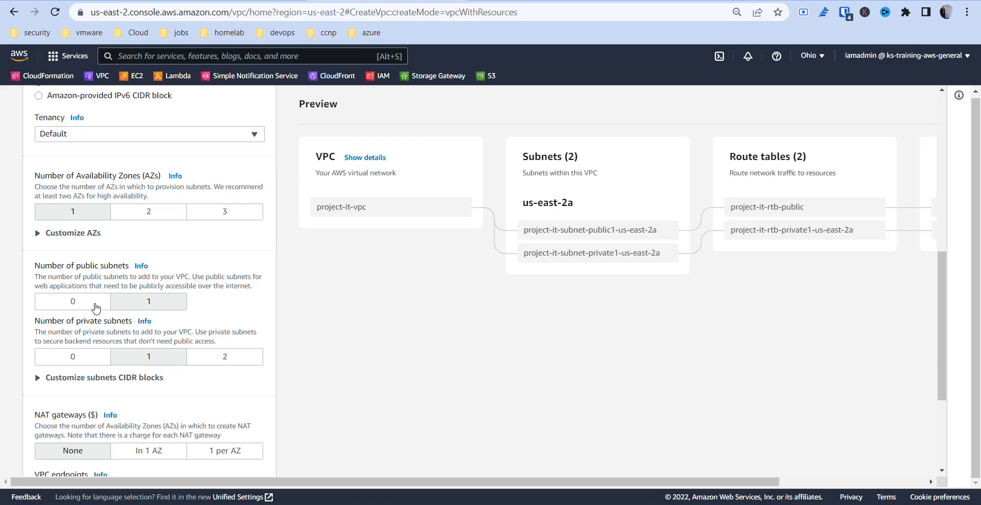
scroll(96, 312, "down", 4)
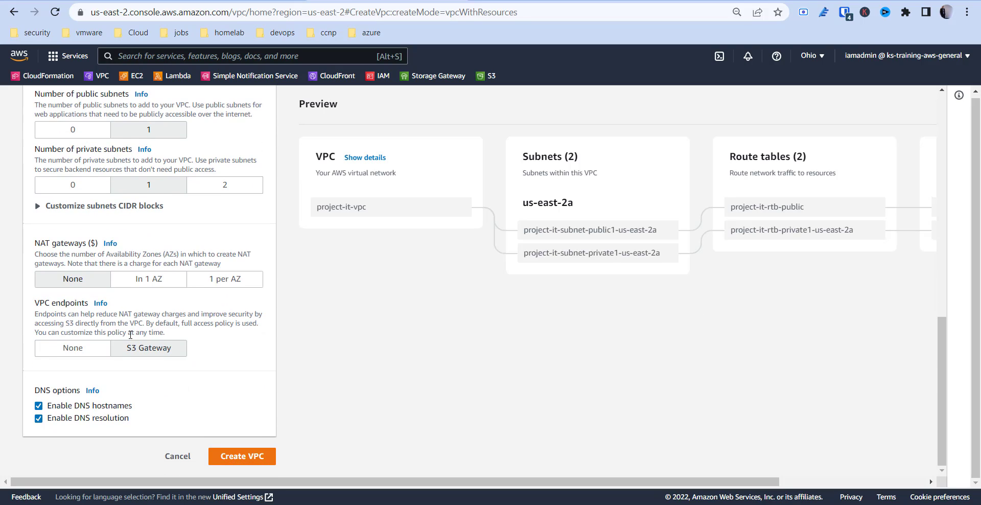
left_click(240, 456)
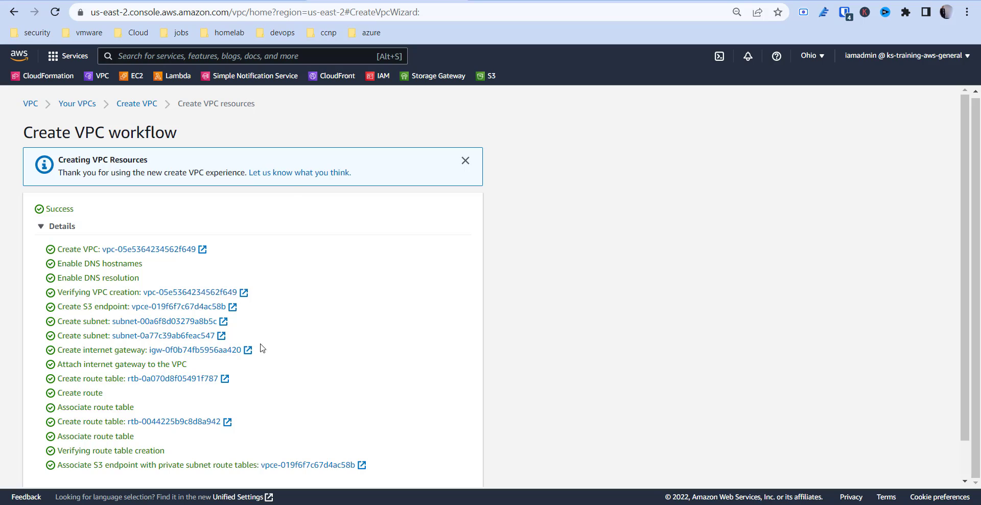
- Review the VPC list and the subnet list, each sorted by name, with the subnets' Name column widened
left_click(79, 103)
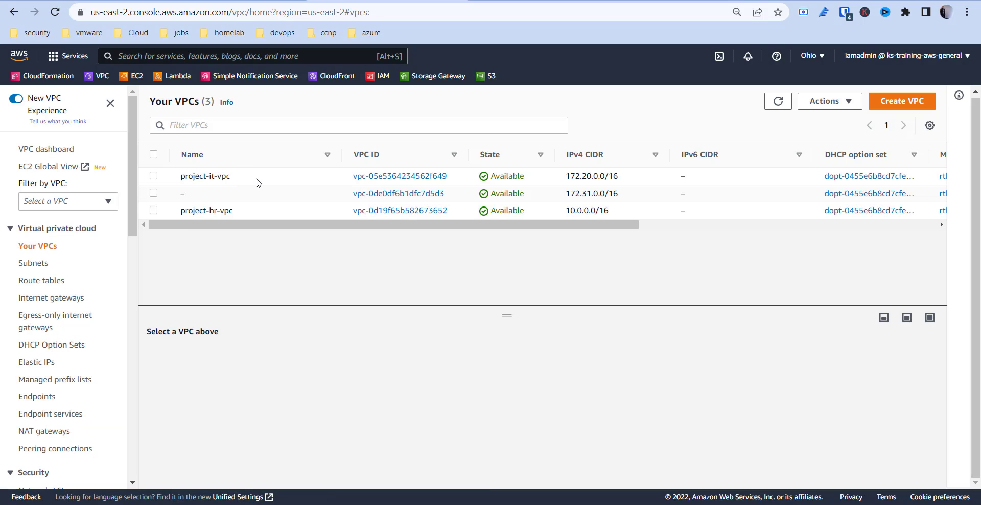
left_click(240, 158)
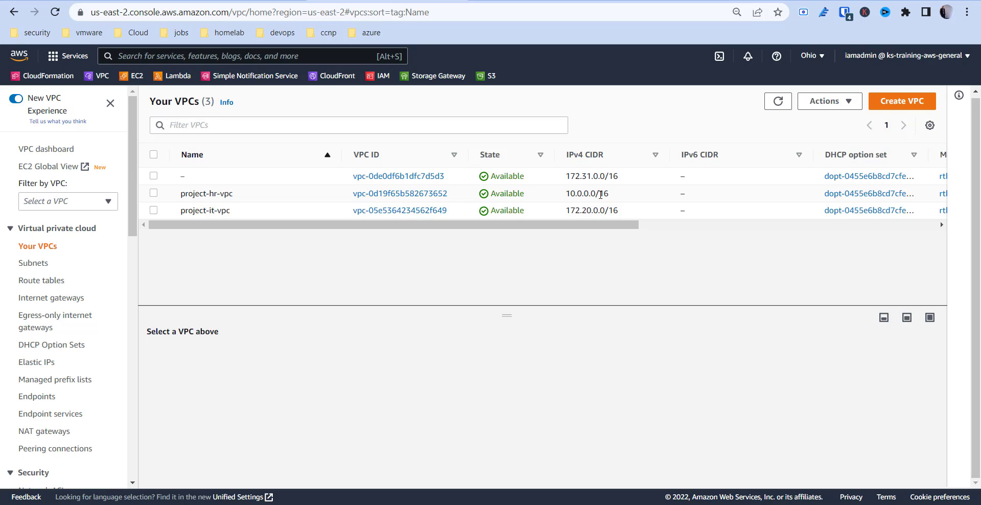
left_click(29, 267)
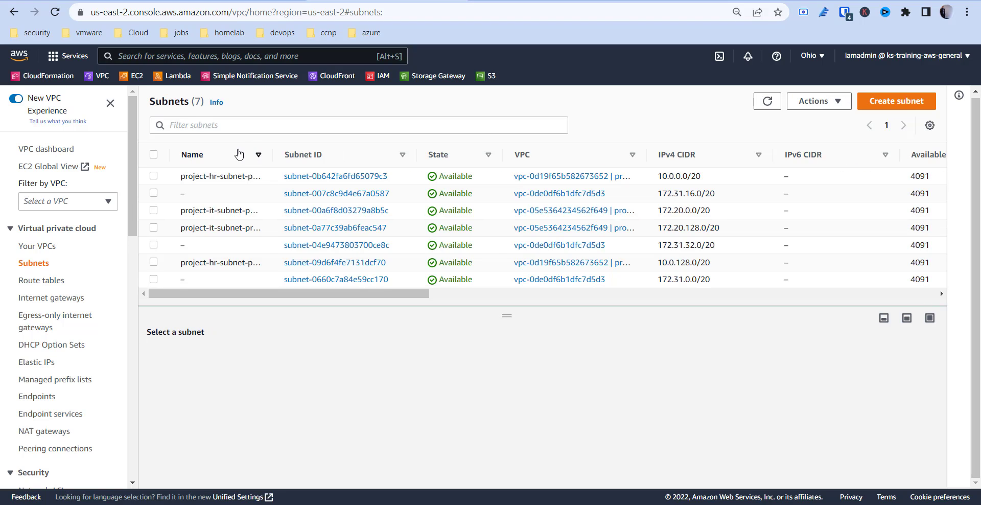
left_click(241, 154)
left_click_drag(272, 154, 376, 183)
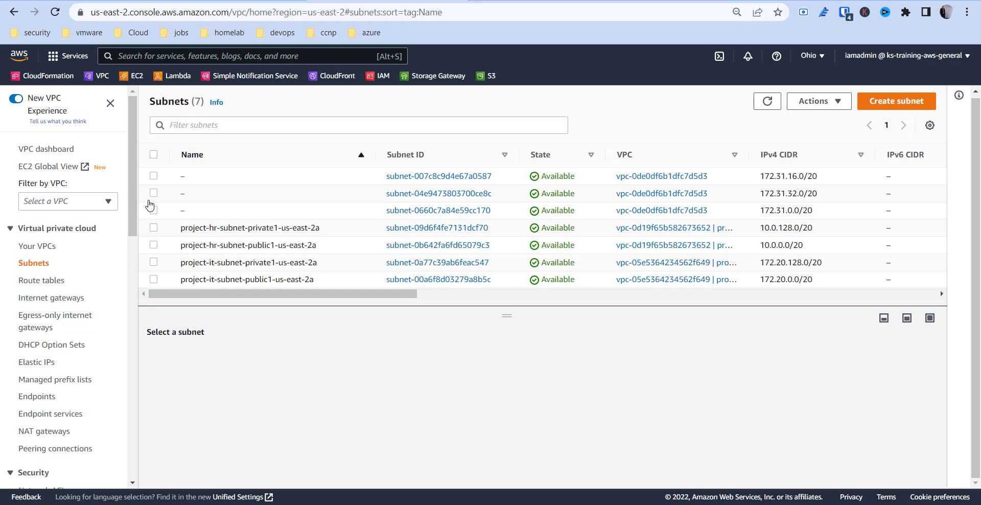
- Open the VPC peering connections page
left_click_drag(135, 200, 136, 233)
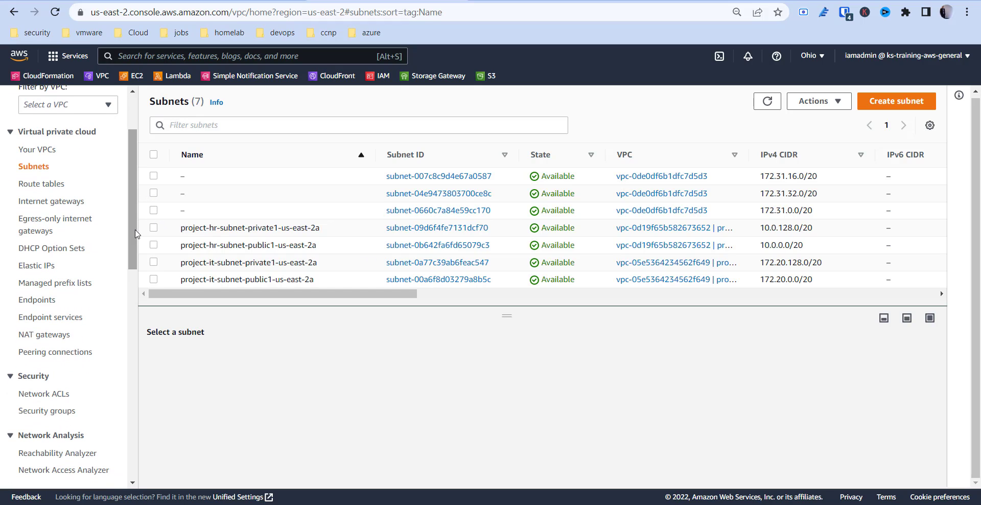
left_click(51, 356)
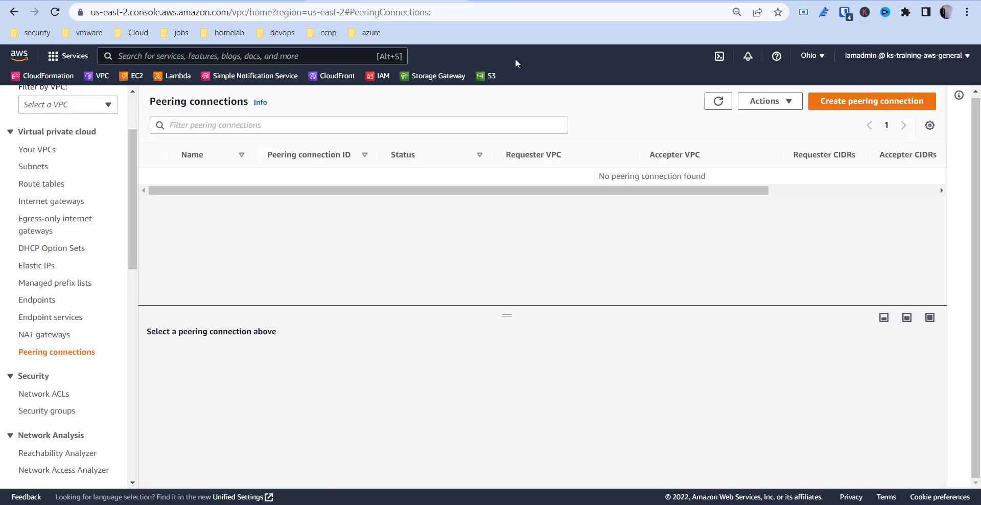
- Open the letmetechyou.com website in a new browser tab
left_click(480, 1)
left_click(468, 12)
type("letmetechyou.com")
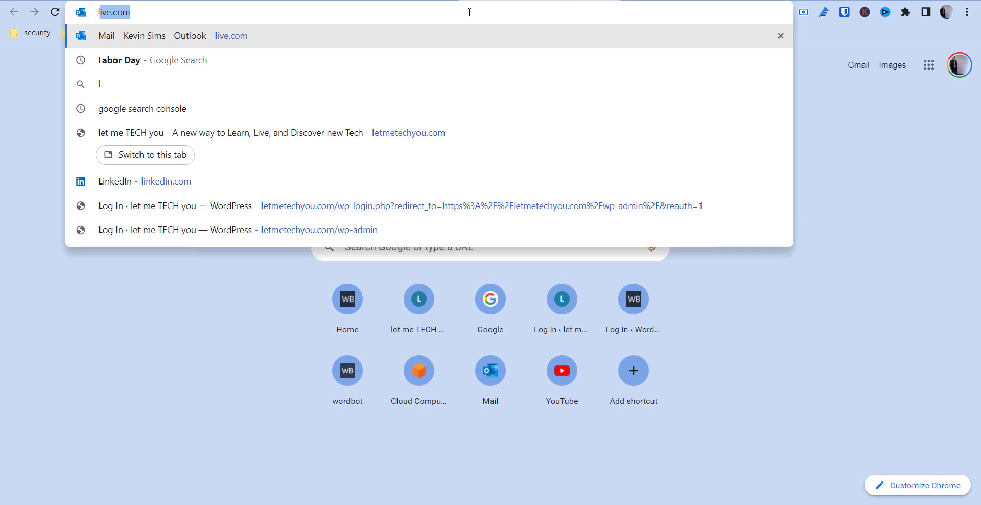
key("Return")
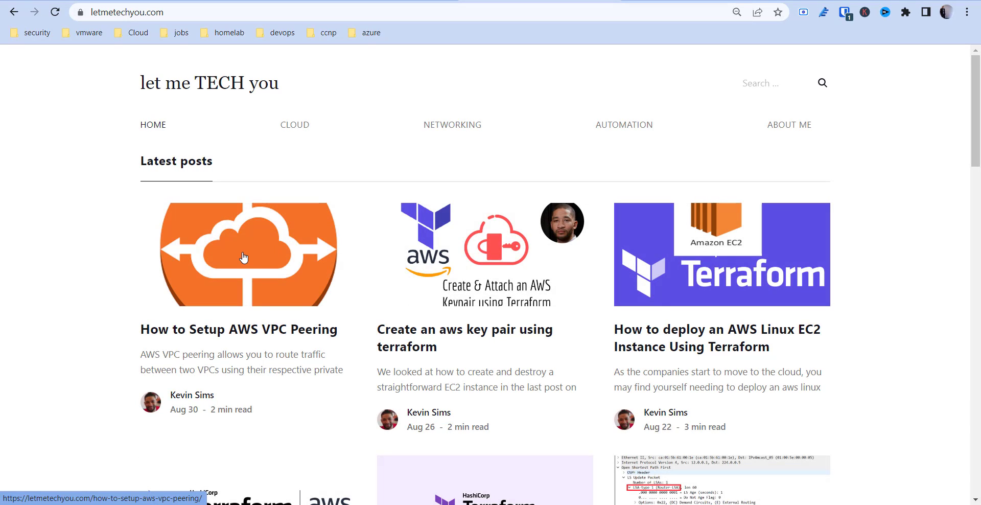
- Open the article How to Setup AWS VPC Peering and look through its sections
left_click(243, 257)
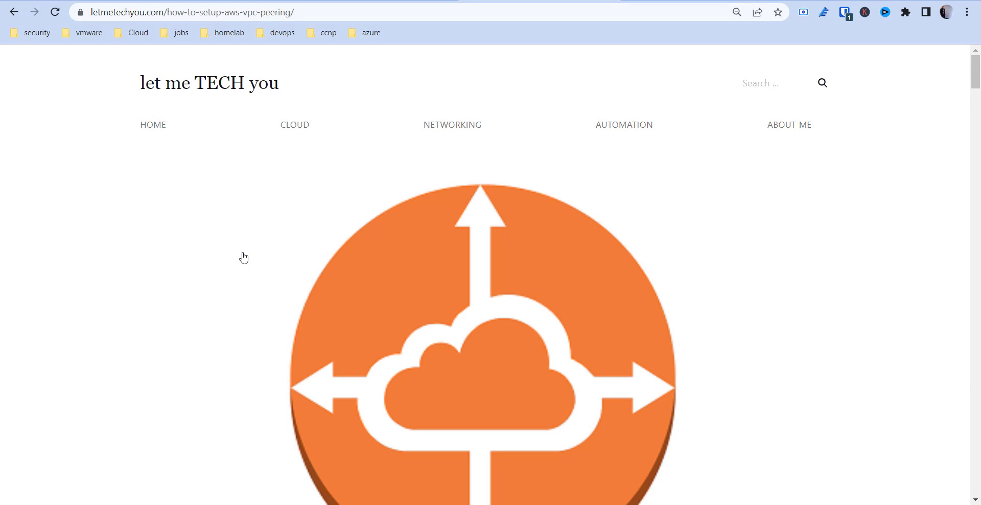
scroll(591, 242, "down", 5)
scroll(592, 241, "down", 5)
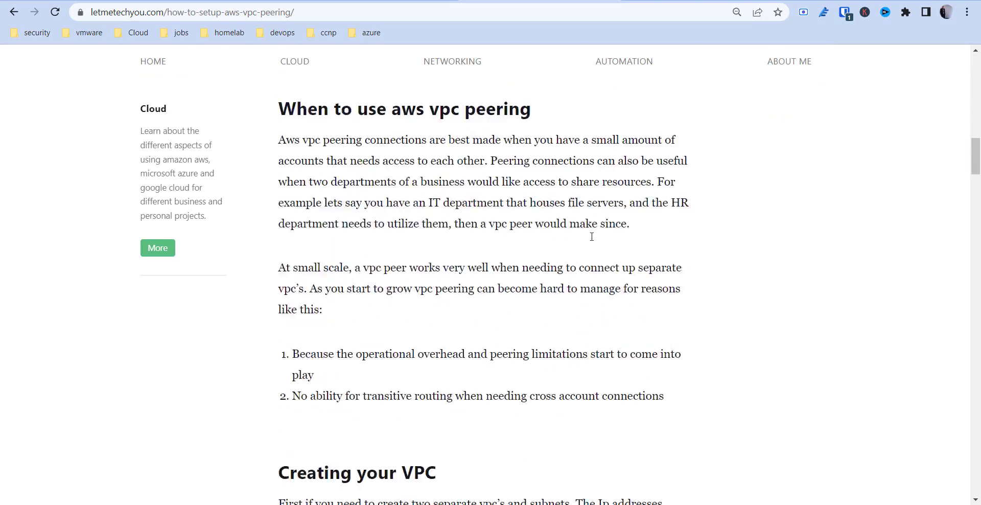
scroll(591, 241, "up", 9)
scroll(591, 242, "down", 10)
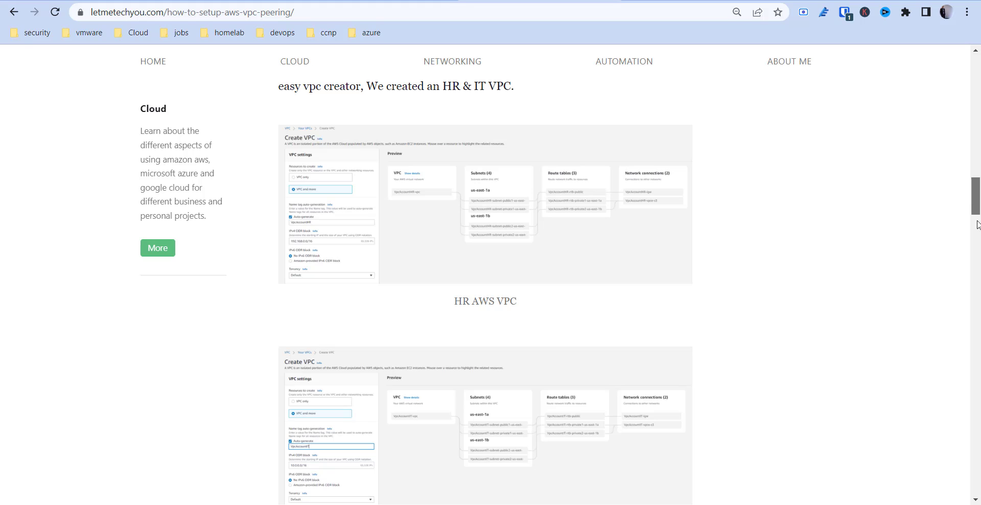
left_click_drag(975, 211, 977, 404)
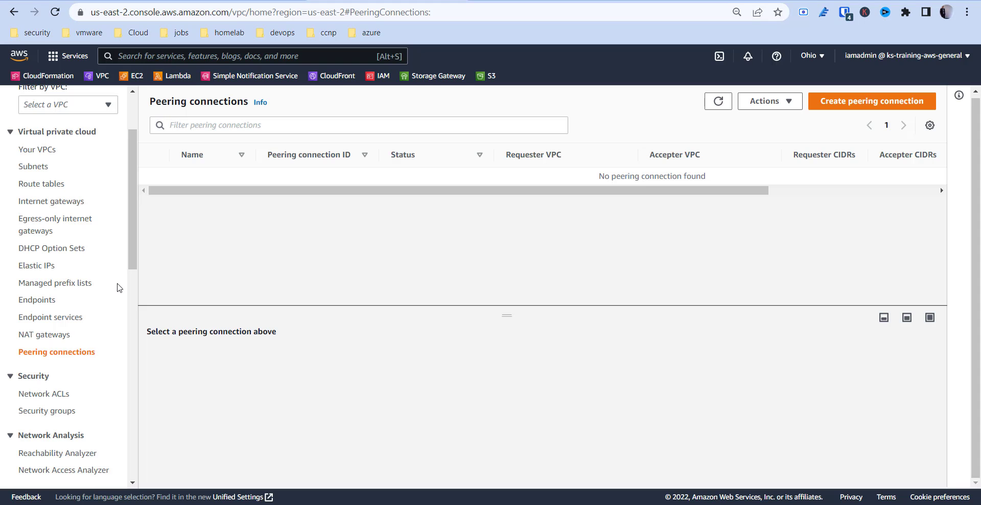
- Start a VPC peering connection named peering-connection with project-hr-vpc as the requester
left_click(851, 104)
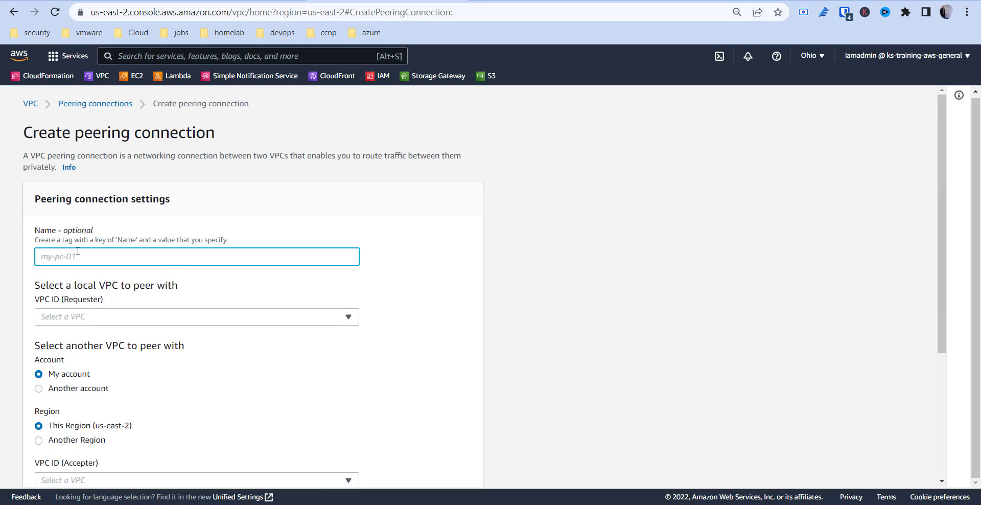
type("peering-connection")
left_click(75, 321)
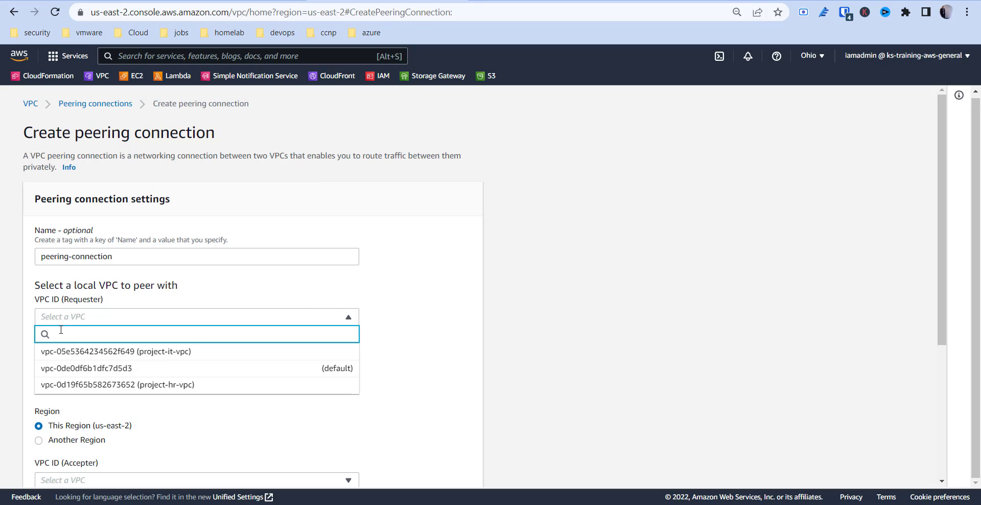
left_click(68, 385)
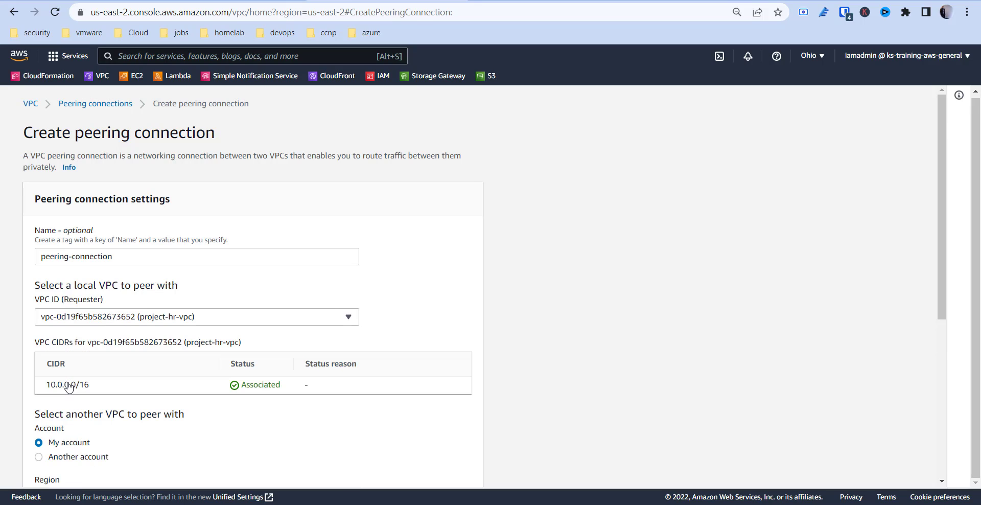
- Choose project-it-vpc as the accepter VPC, keeping My account and This Region (us-east-2)
scroll(113, 403, "down", 2)
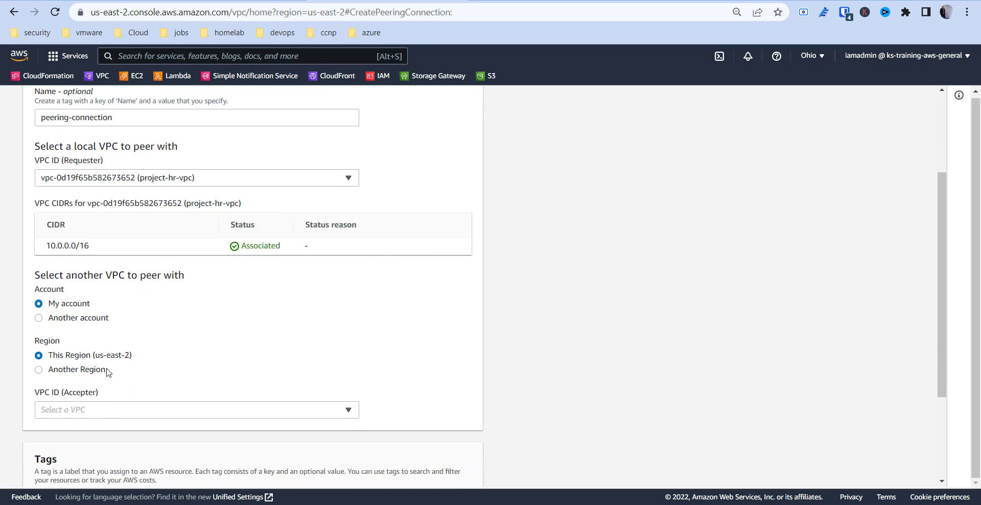
scroll(145, 372, "down", 1)
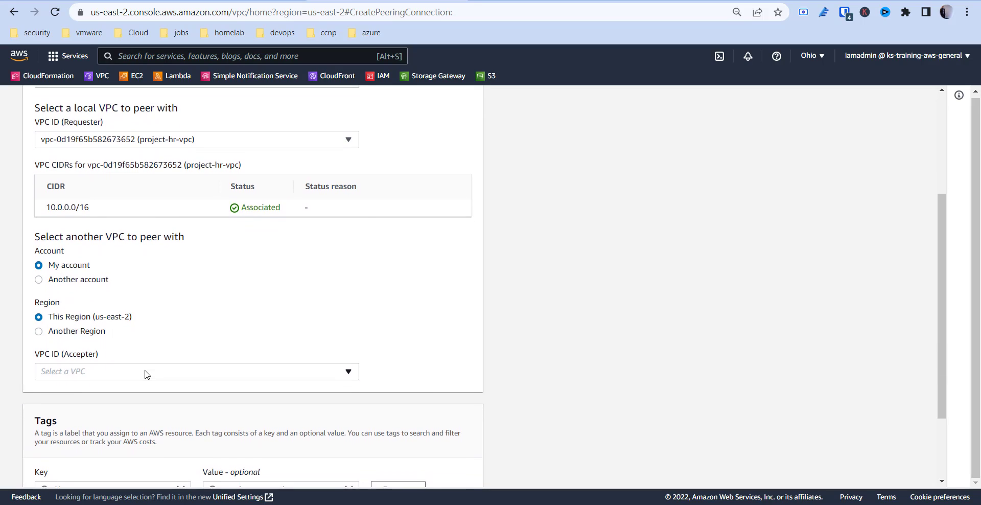
left_click(78, 374)
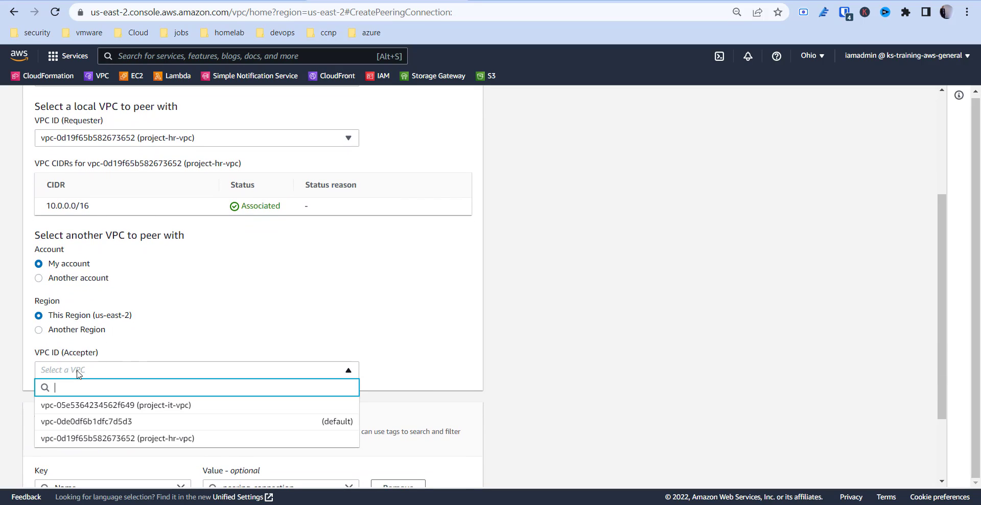
left_click(83, 406)
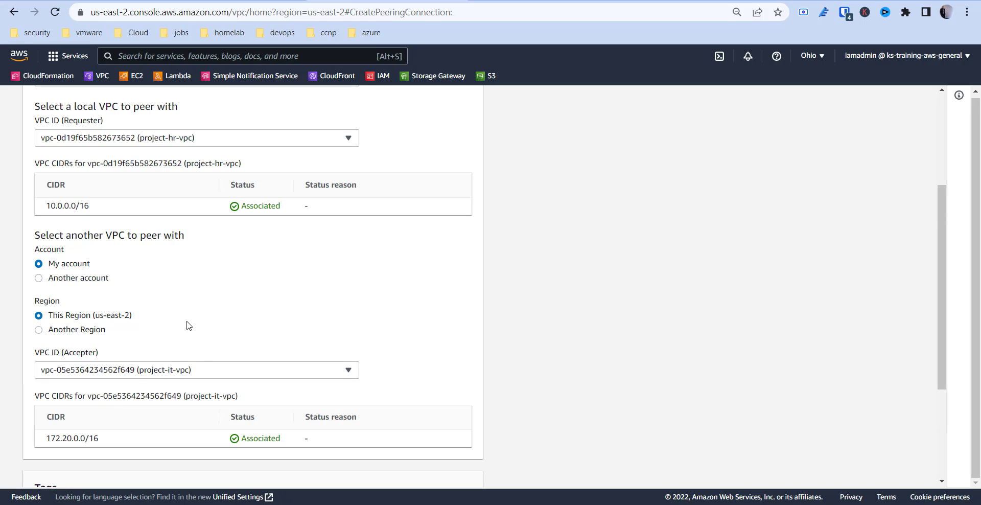
- Copy the requester VPC's CIDR 10.0.0.0/16 and paste it into a new Notepad document
triple_click(64, 209)
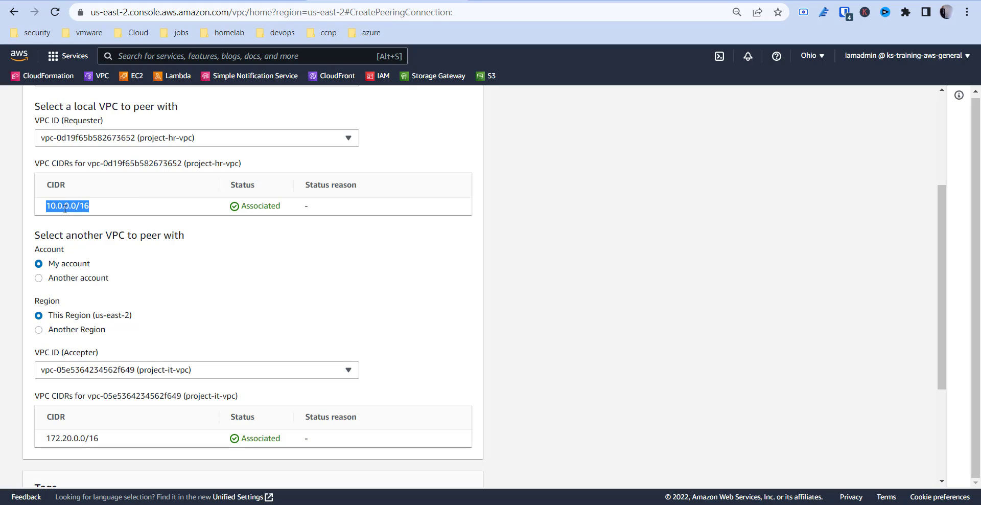
right_click(64, 208)
left_click(77, 217)
key("super")
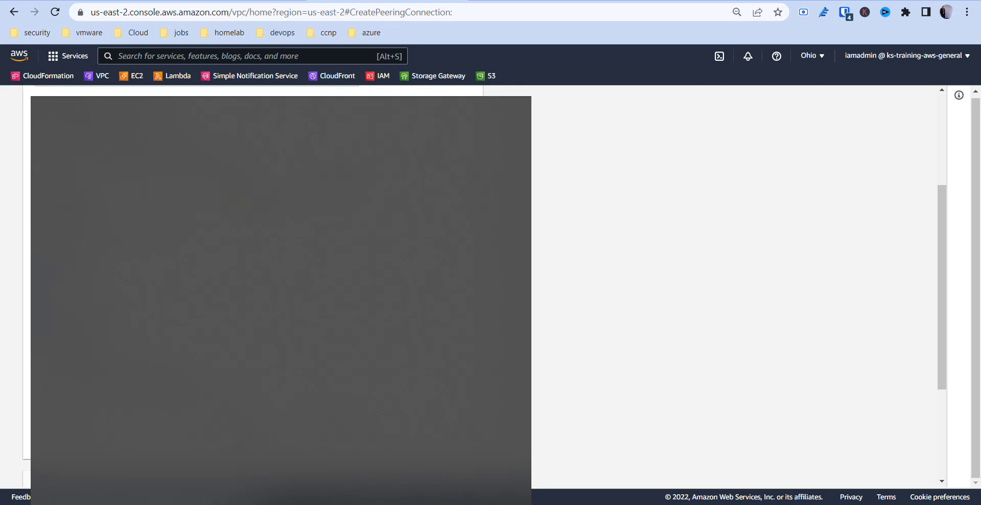
type("notepad")
key("Return")
key("ctrl+v")
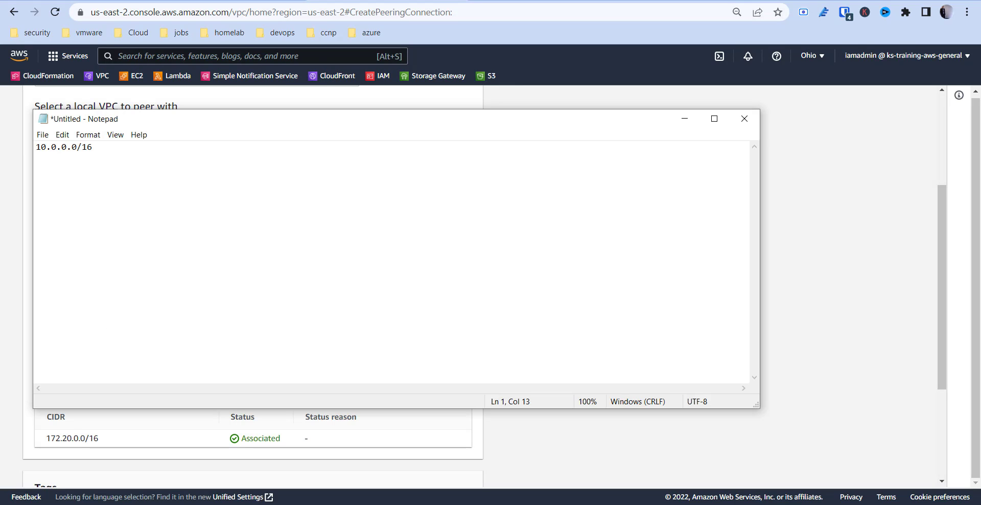
- Label the pasted range "- hr cidr", add a second line "172.16.0.0/16 - it cidr", and minimize the note
type("- hr cidr 172")
type(".16.0.0/16   - ")
type("it cidr")
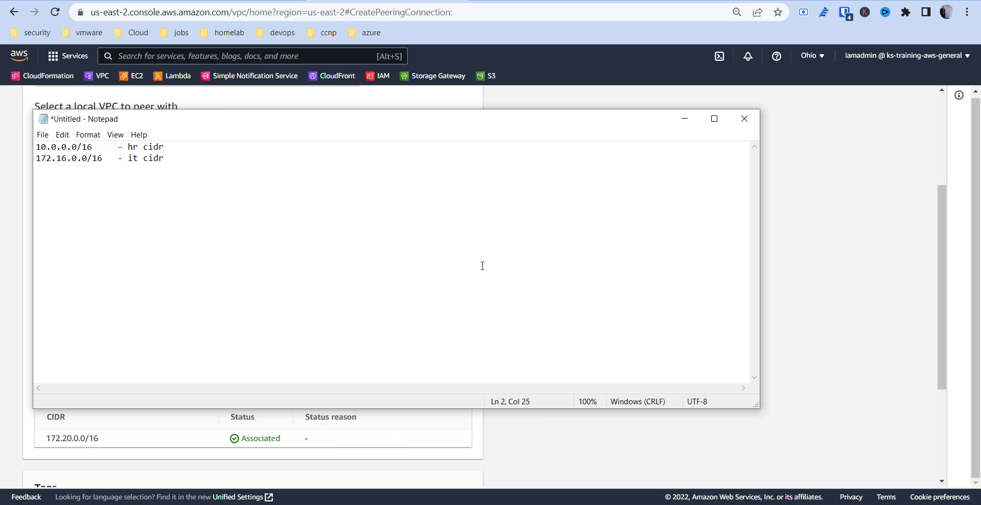
left_click(684, 119)
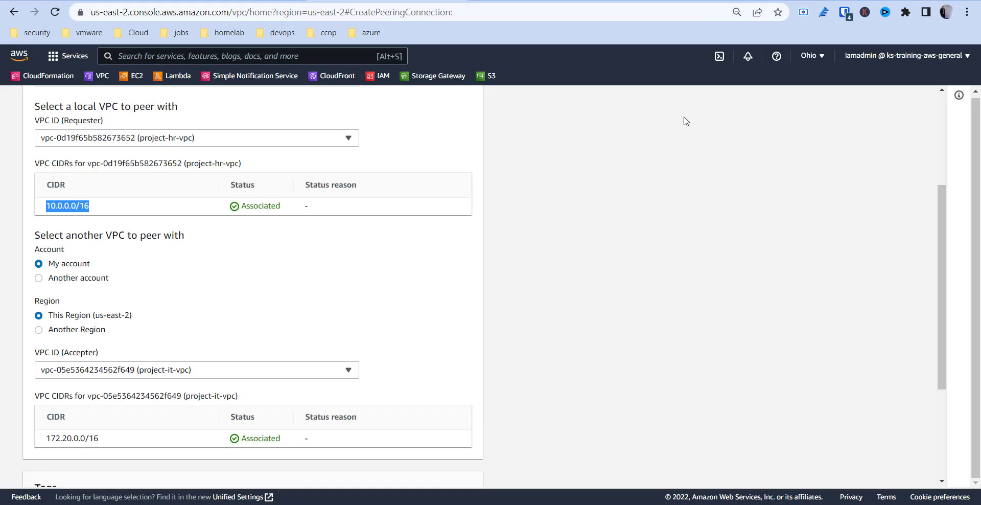
- Check the peering connection settings and create the peering connection
left_click(520, 290)
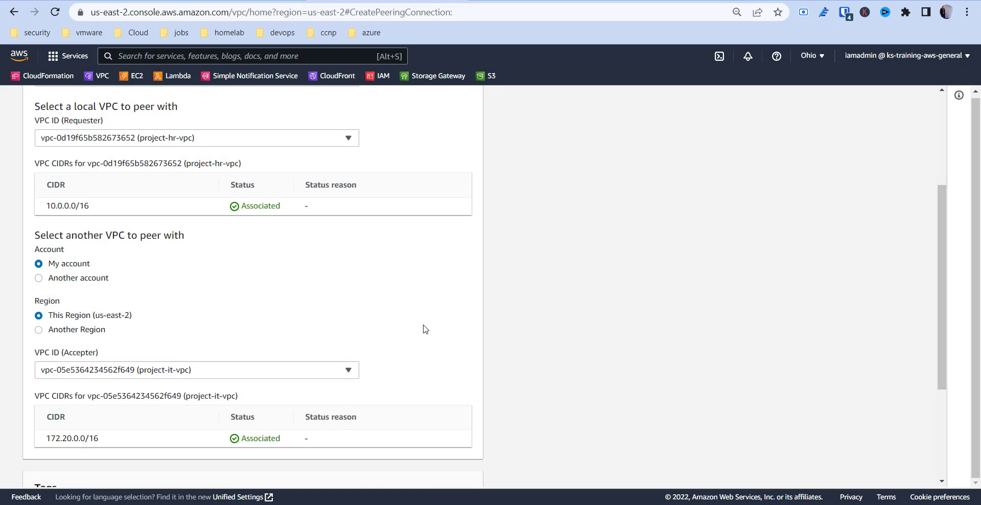
scroll(424, 328, "up", 1)
scroll(424, 328, "up", 1)
scroll(424, 328, "down", 5)
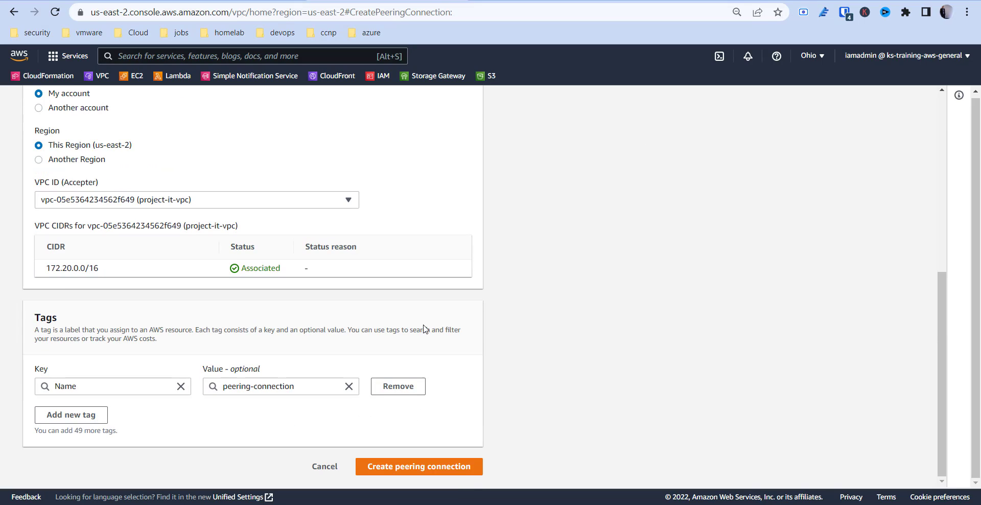
left_click(385, 467)
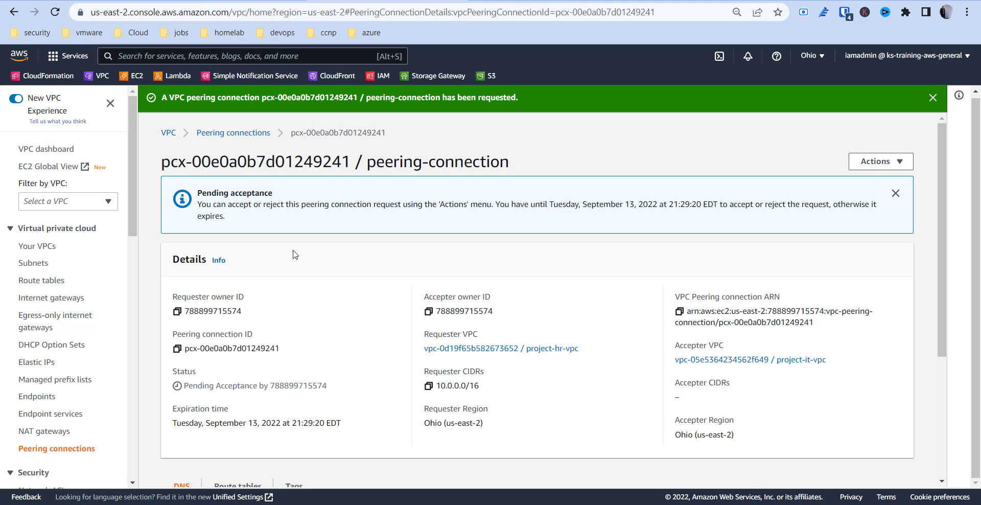
- Review the pending peering connection's details and accept its request
triple_click(540, 205)
left_click(555, 210)
scroll(636, 307, "down", 3)
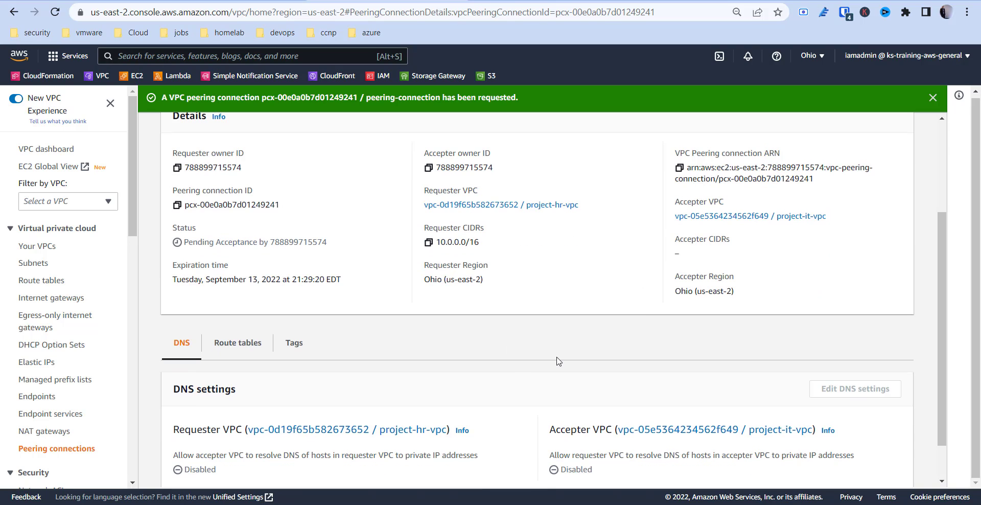
scroll(559, 362, "up", 3)
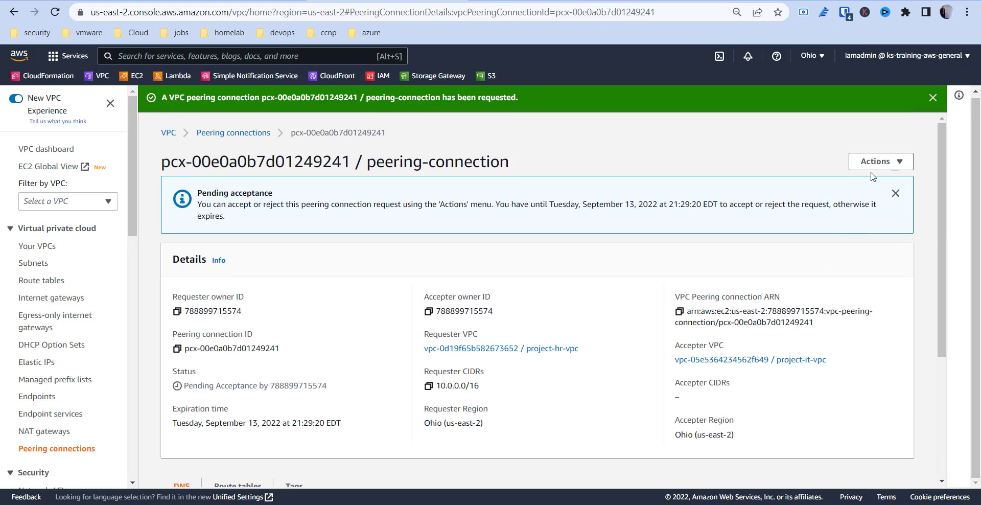
left_click(871, 169)
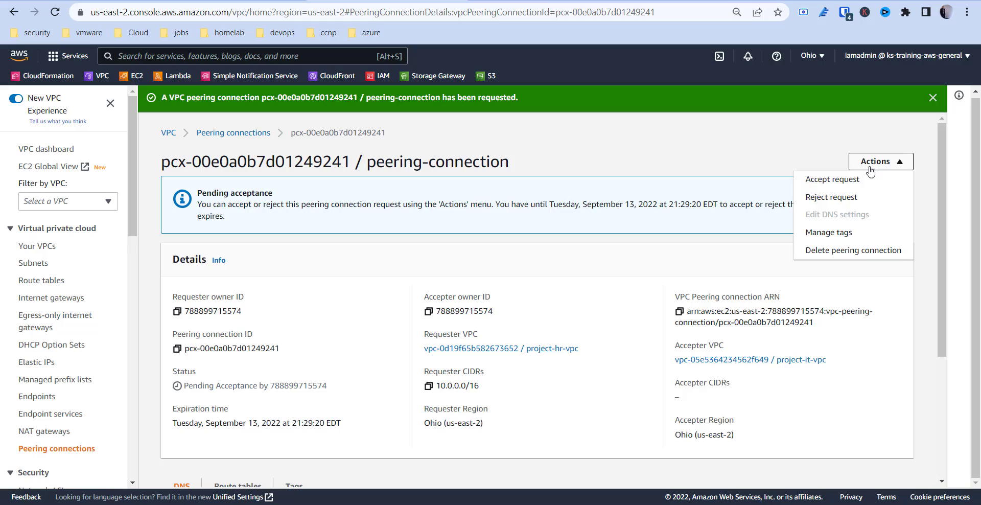
left_click(838, 181)
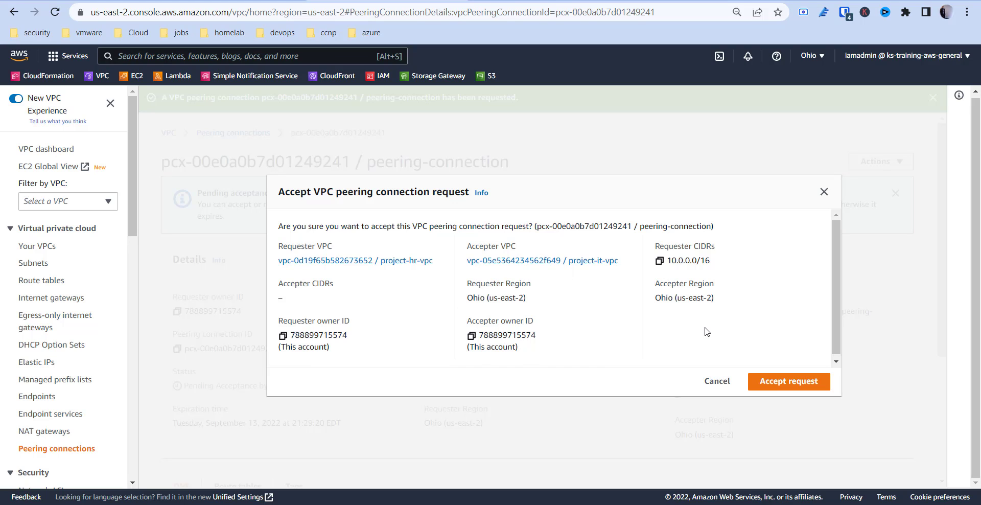
left_click(786, 383)
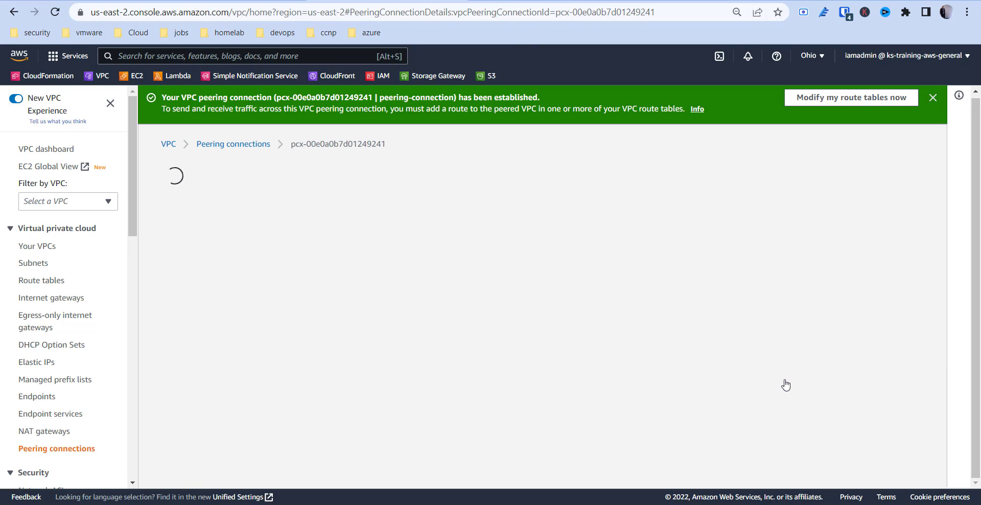
- Look at the peering connection's details, its associated route tables and its DNS settings
scroll(716, 322, "down", 3)
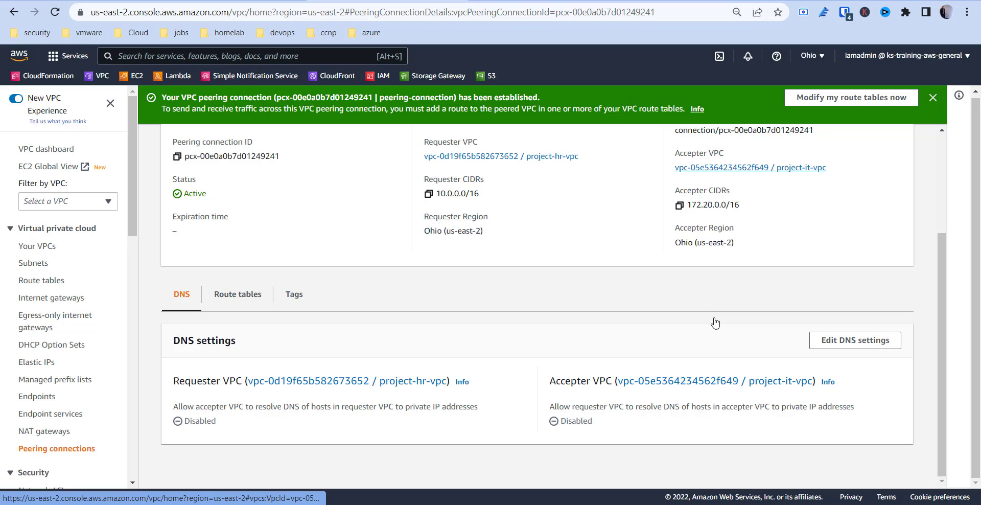
left_click(233, 299)
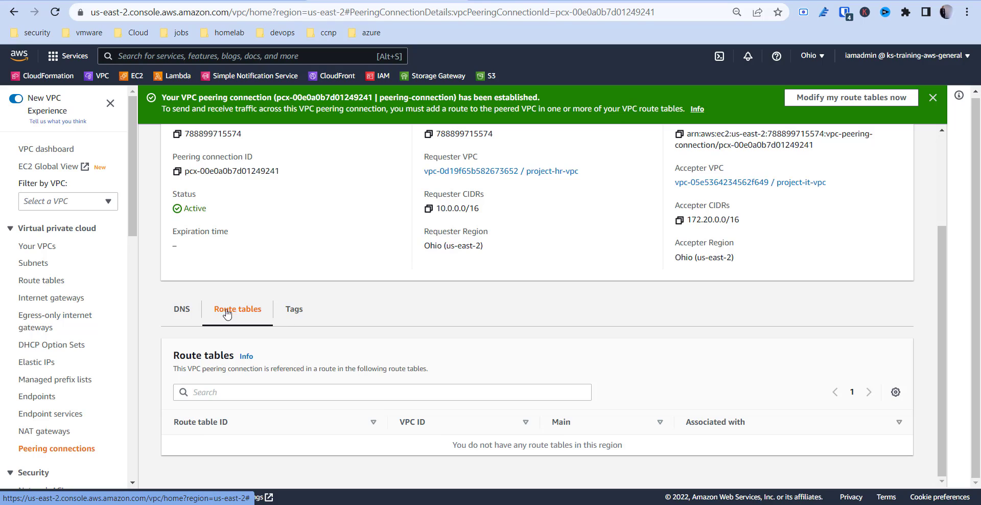
left_click(180, 310)
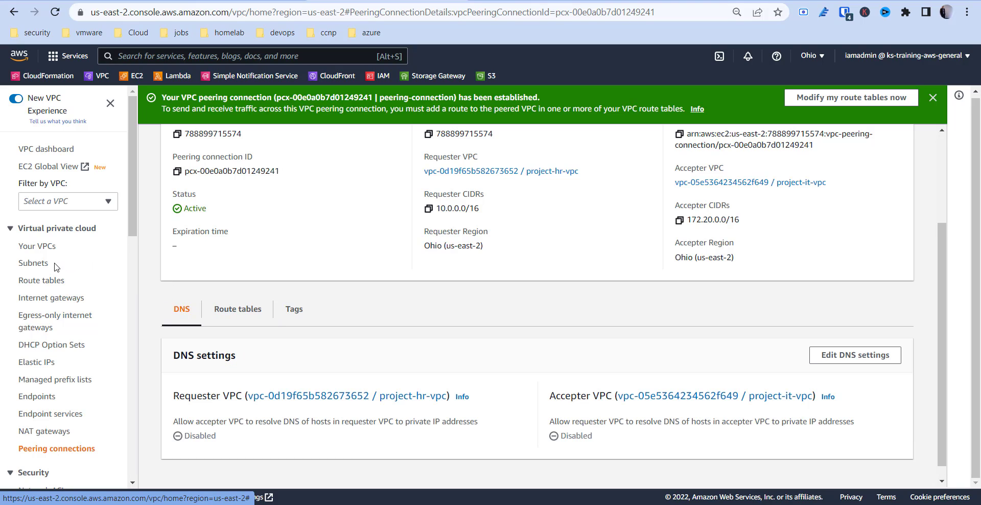
- Open the VPC route tables list sorted by name, with the Name column widened to show full names
left_click(39, 282)
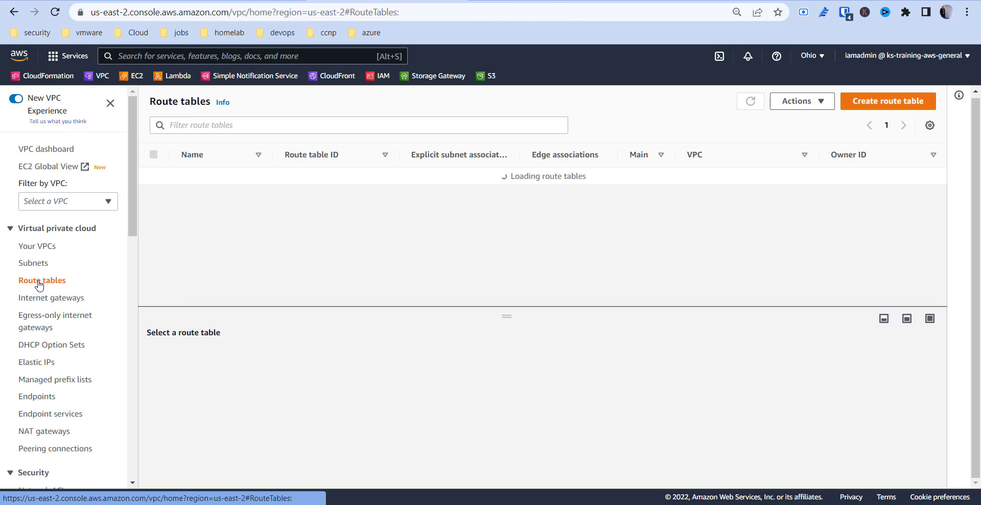
left_click(231, 156)
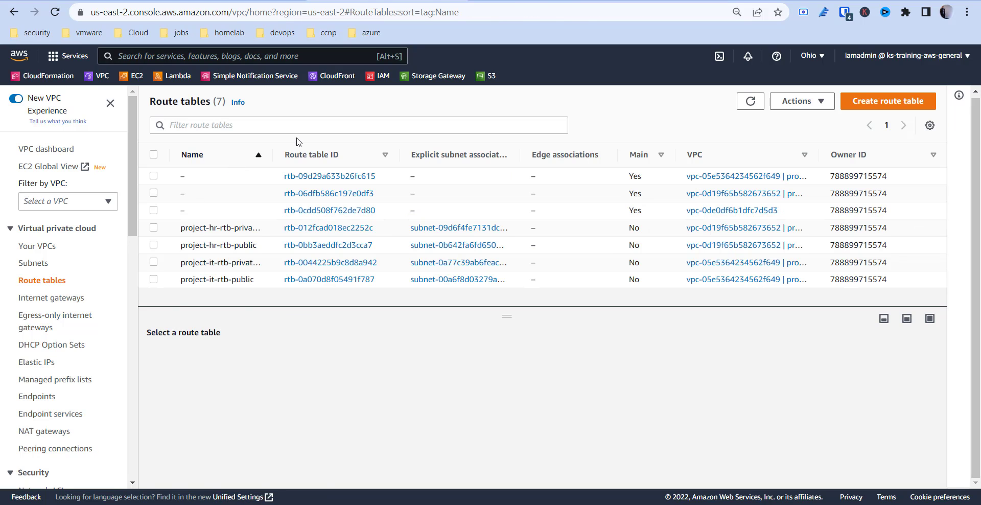
left_click_drag(272, 154, 369, 162)
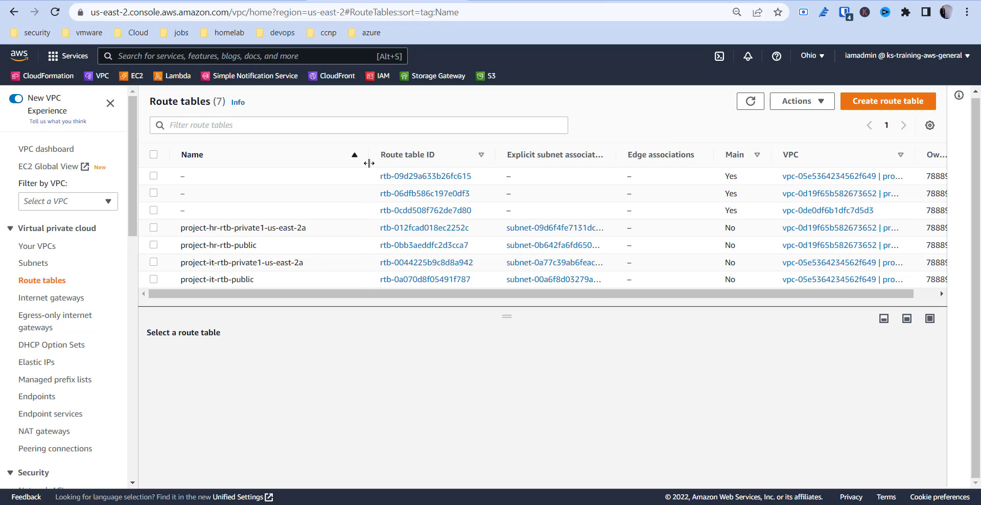
left_click(286, 247)
left_click(265, 245)
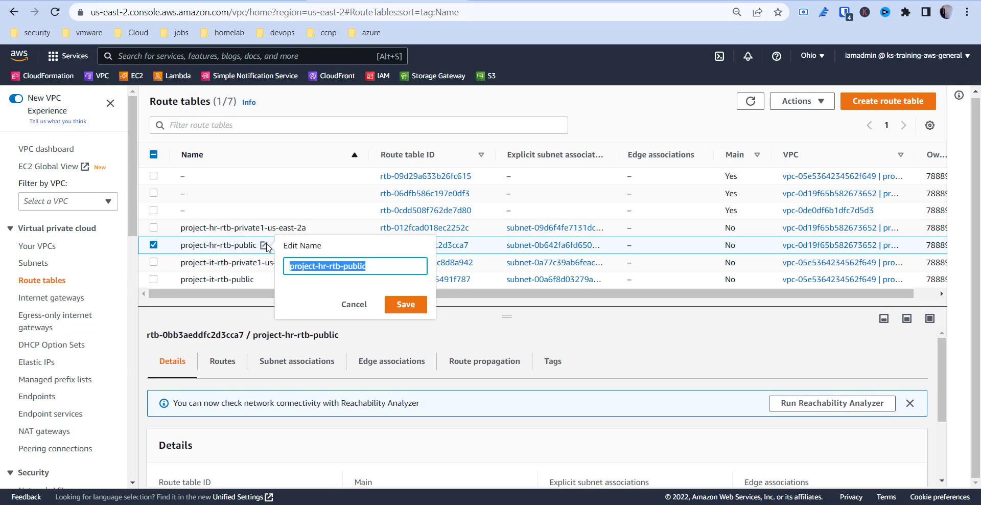
left_click(240, 245)
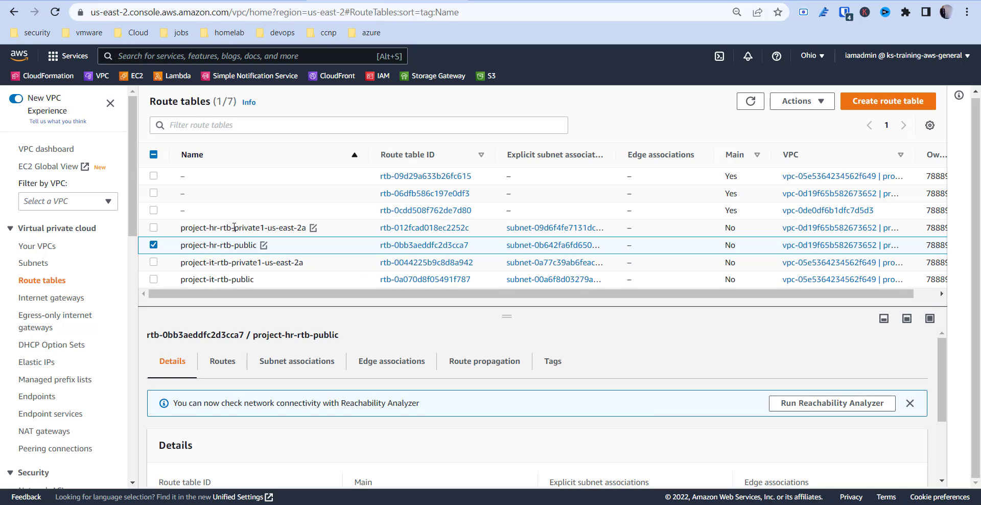
- Select the route table project-hr-rtb-private1-us-east-2a and view its routes
left_click(234, 227)
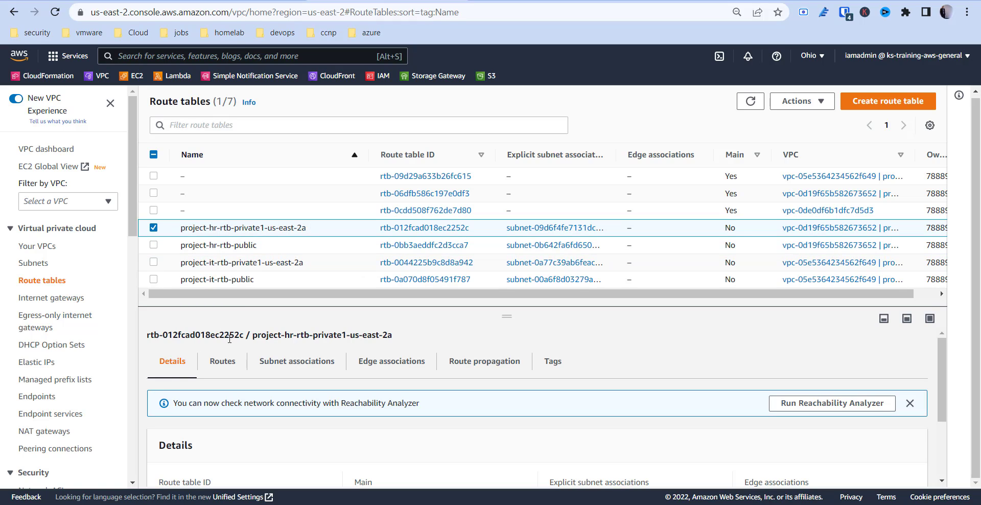
left_click(222, 364)
scroll(249, 402, "down", 2)
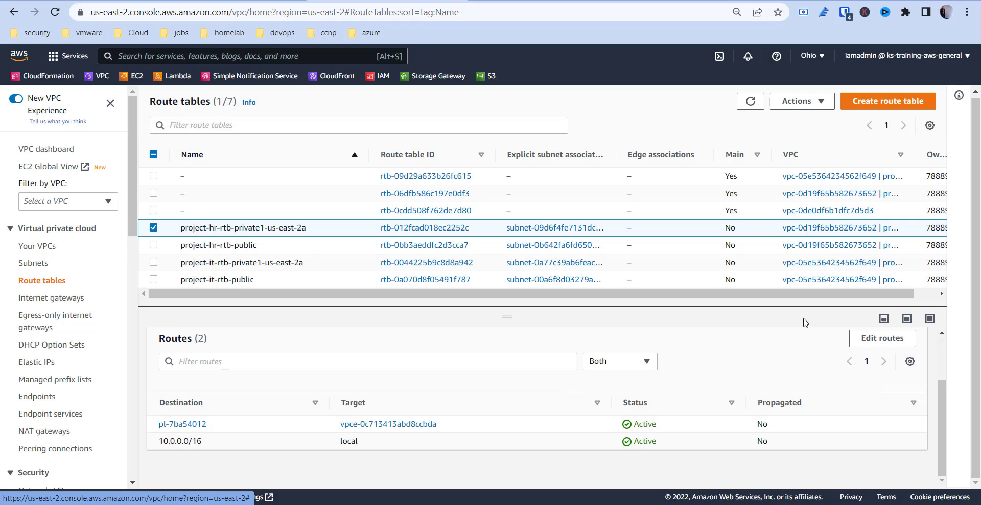
left_click(877, 339)
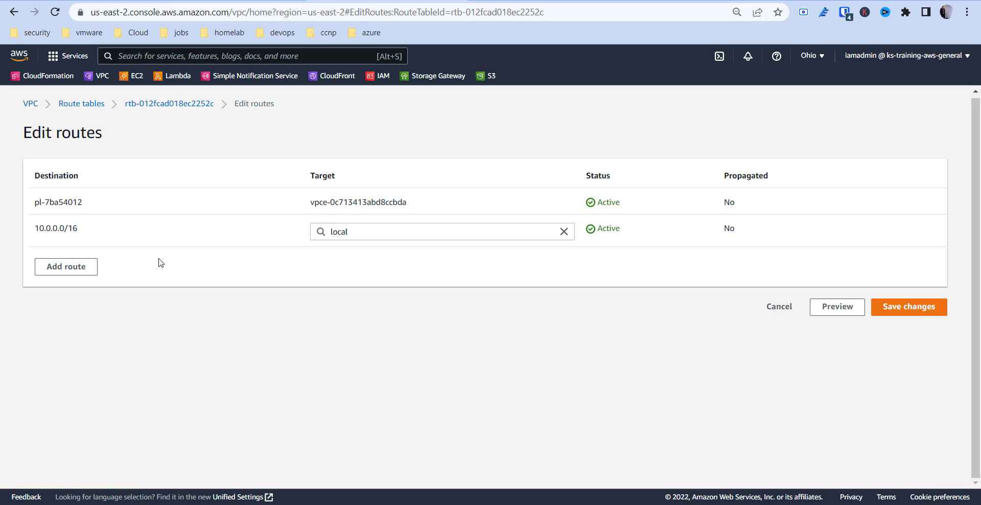
left_click(83, 267)
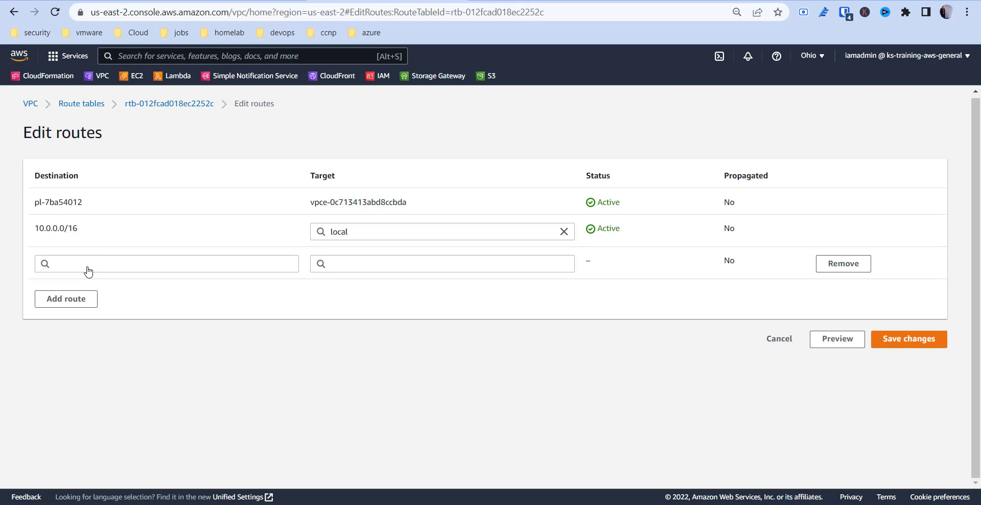
left_click(109, 263)
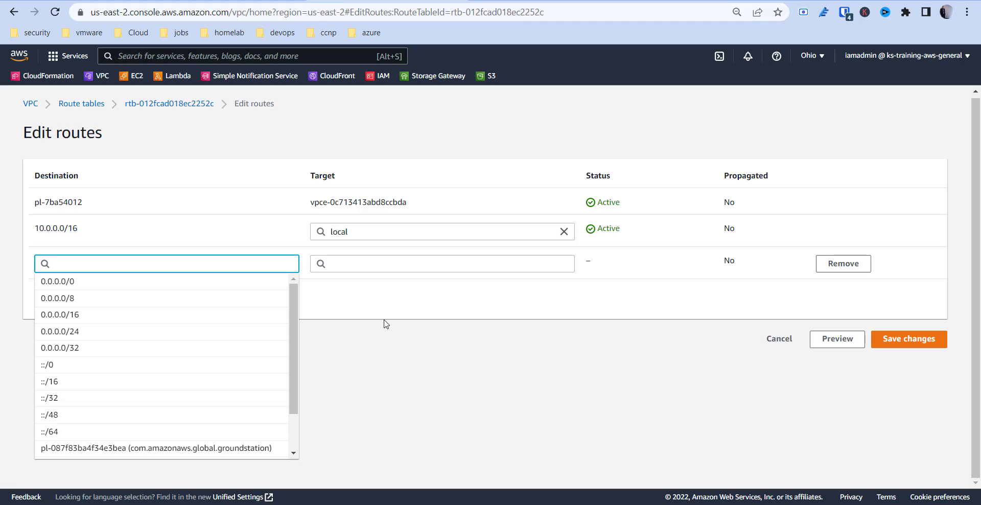
left_click(440, 352)
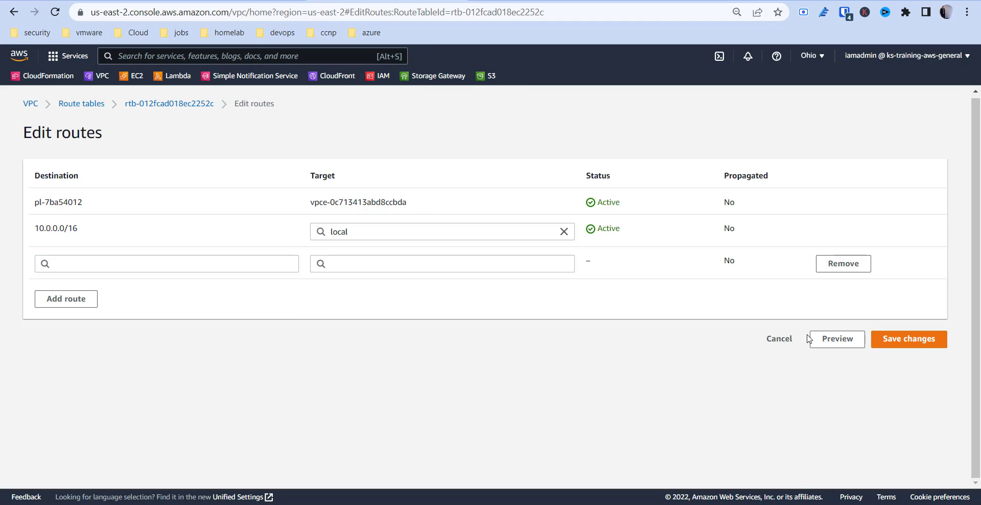
left_click(779, 341)
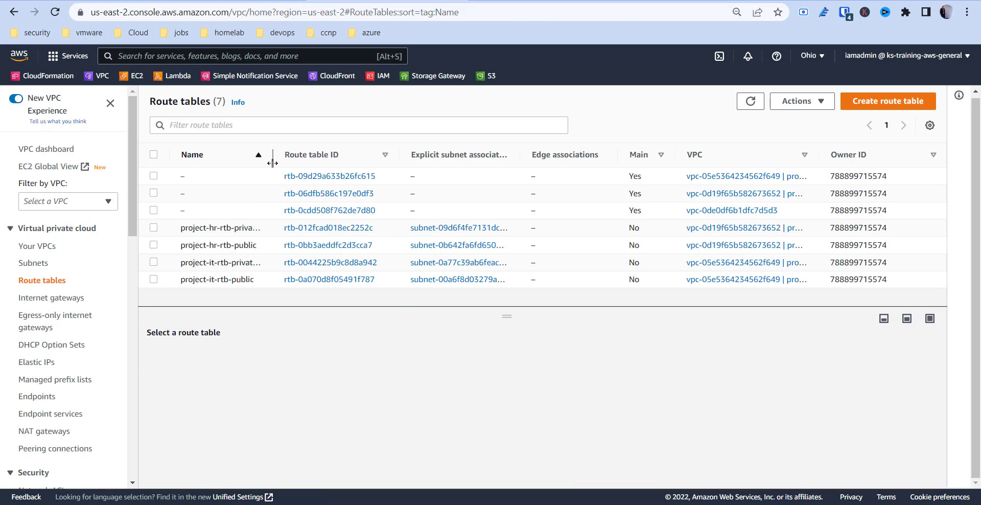
- Widen the Name column and open the routes of project-hr-rtb-private1-us-east-2a for editing
left_click_drag(271, 154, 352, 155)
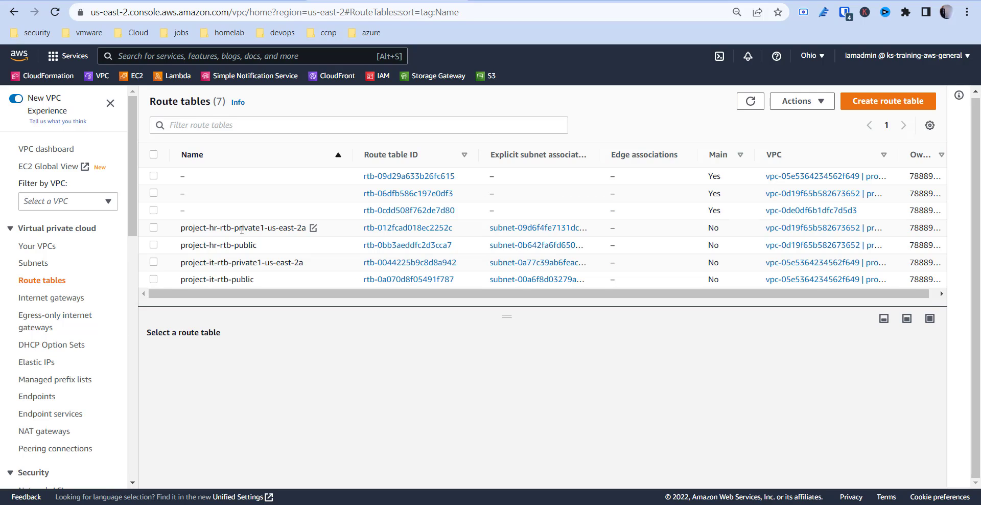
left_click(244, 226)
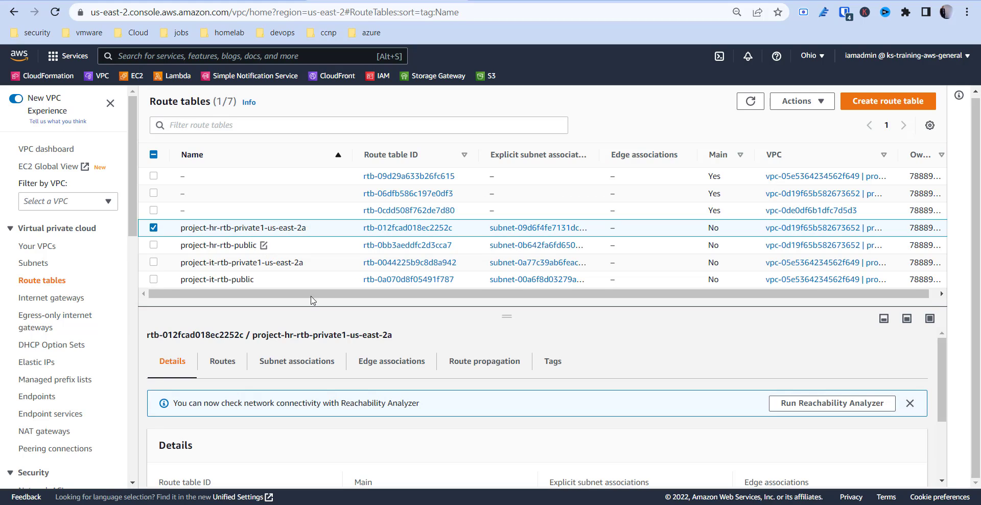
left_click(220, 361)
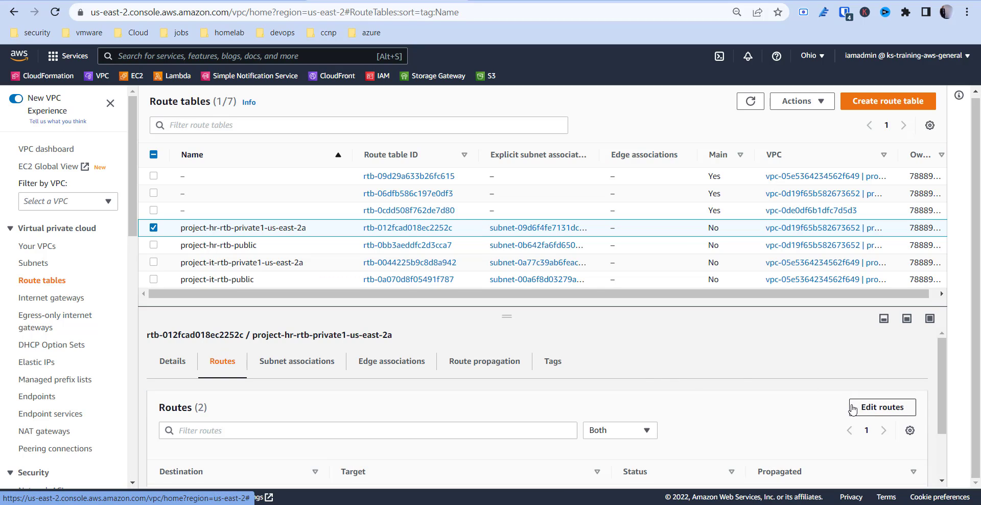
left_click(888, 412)
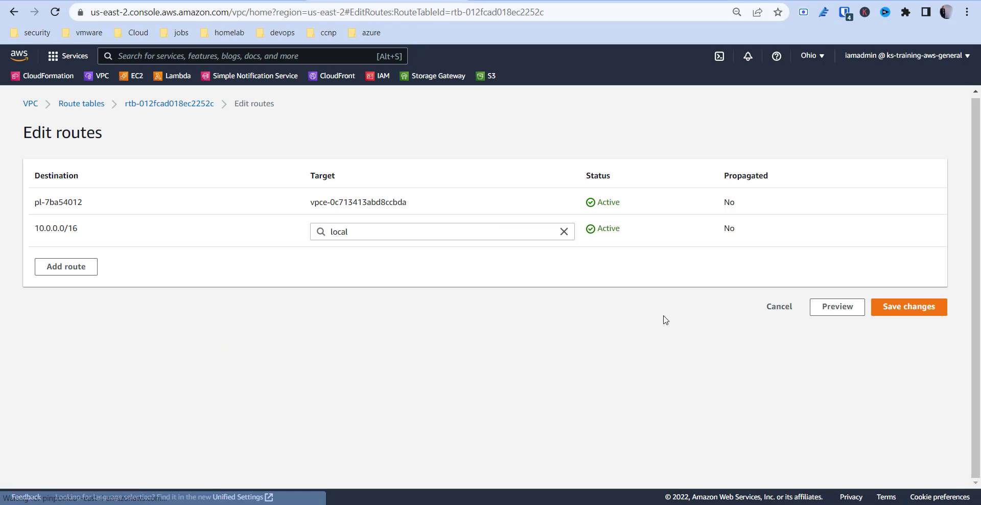
- Add a route with destination 172.16.0.0/16 to the HR private route table
left_click(78, 276)
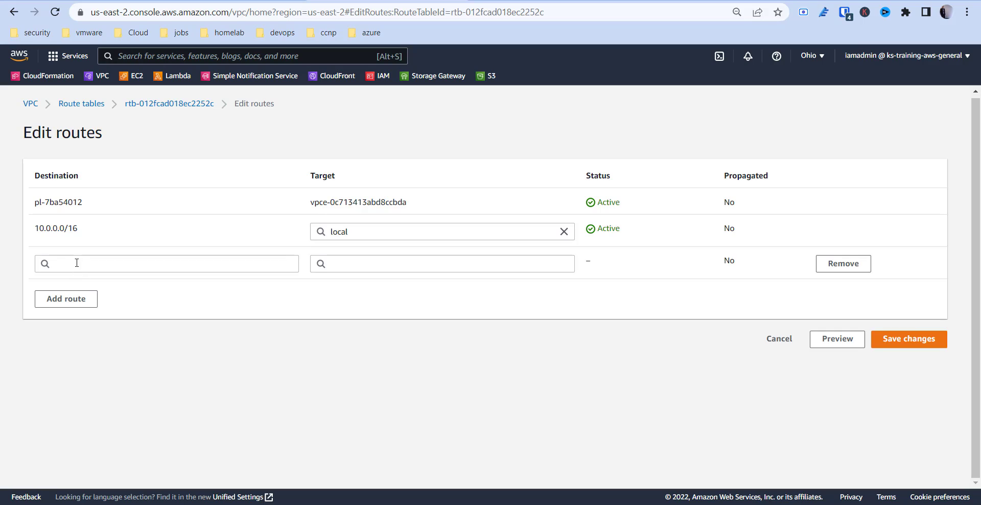
left_click(77, 263)
type("172.16")
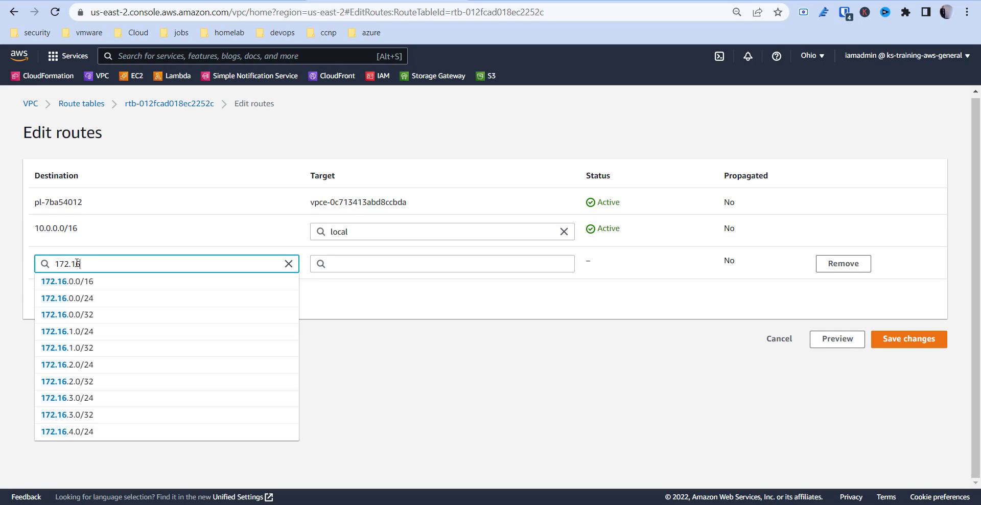
key("Down")
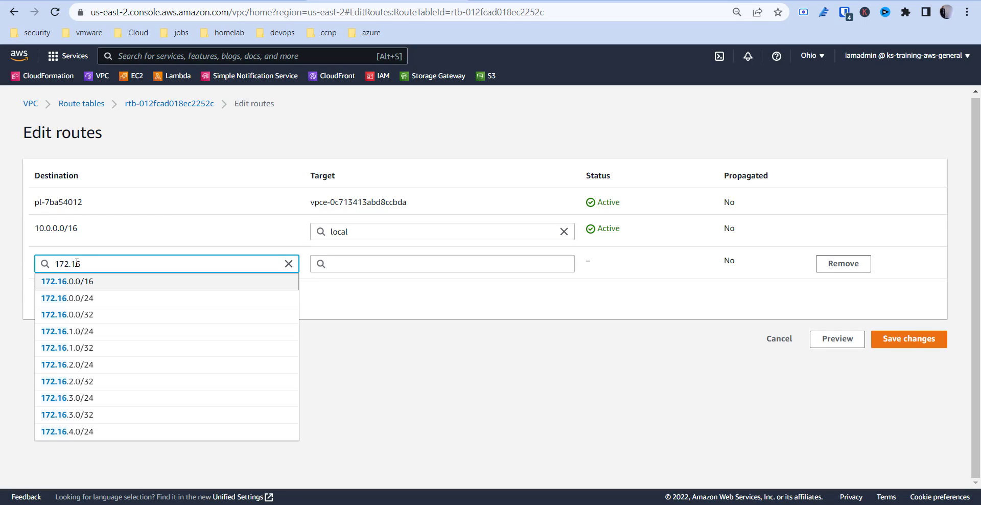
key("Return")
- Set the new HR route's target to peering connection pcx-00e0a0b7d01249241 and save the route changes
left_click(397, 266)
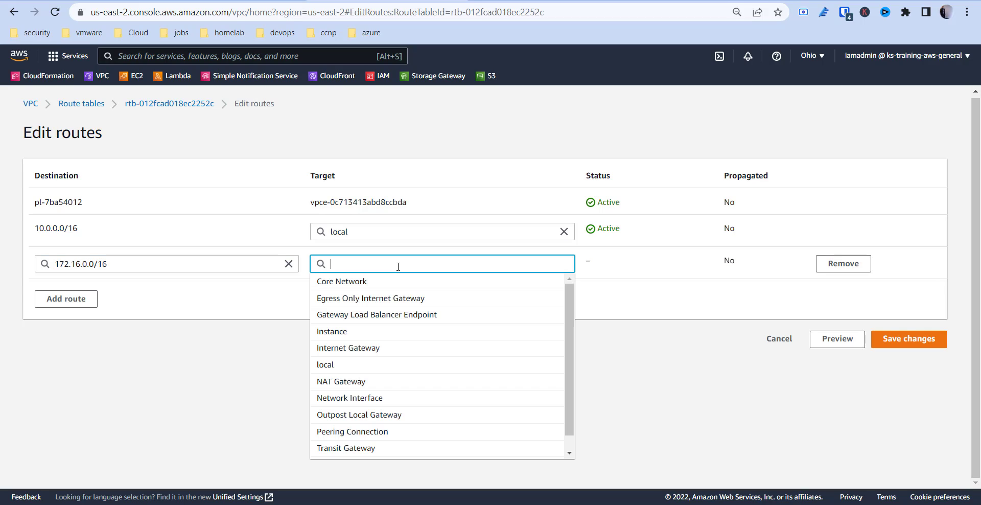
type("pe")
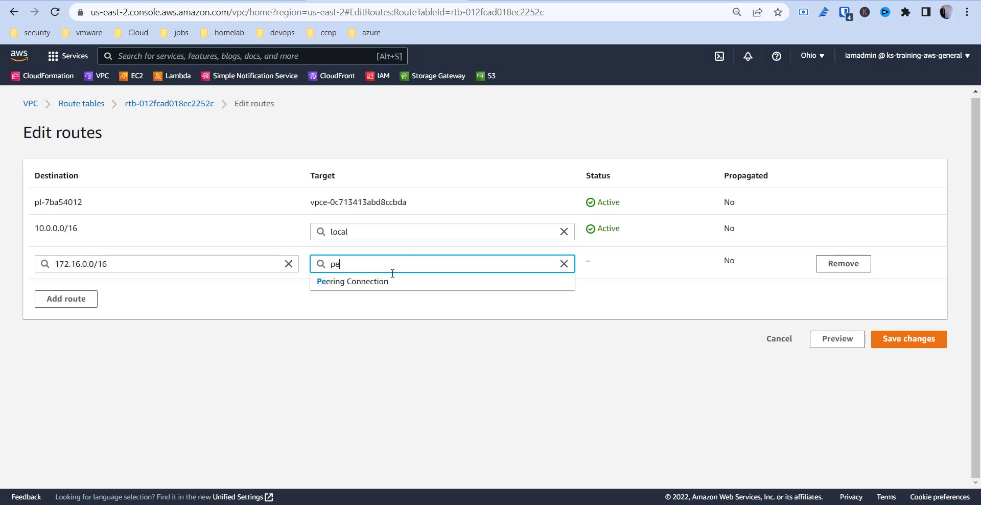
left_click(381, 282)
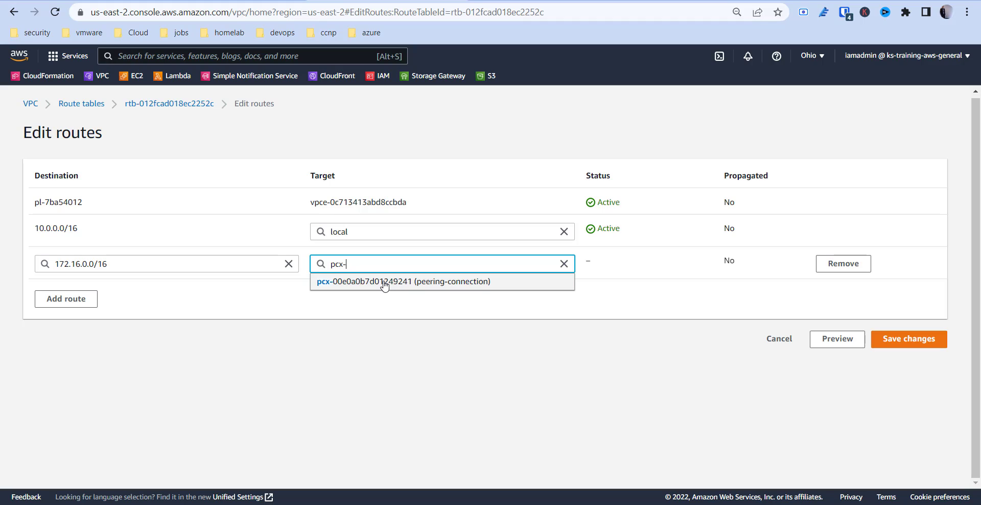
left_click(384, 285)
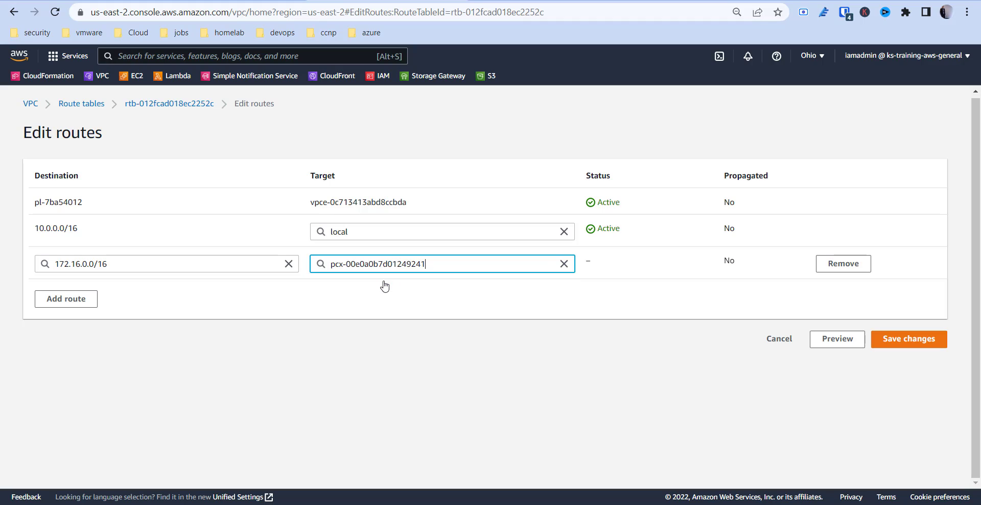
left_click(918, 343)
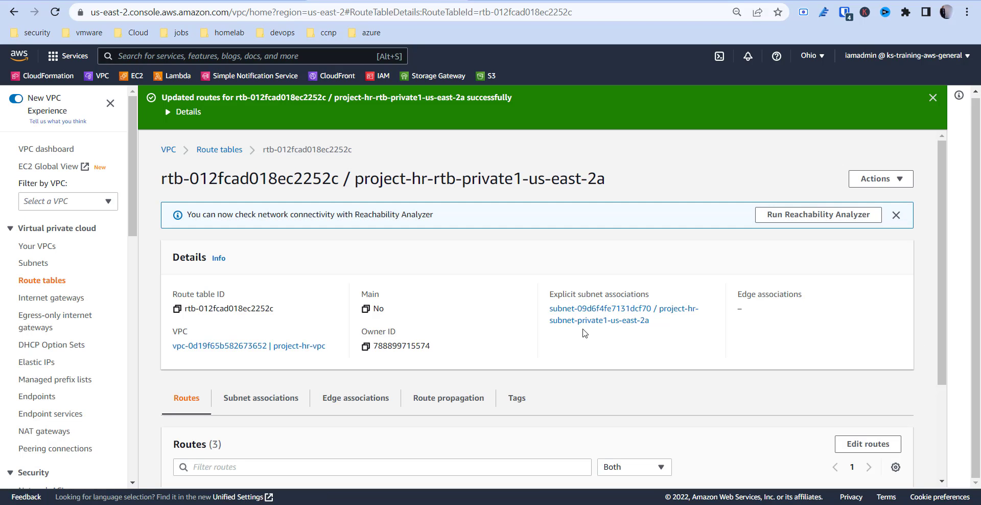
- Review the HR private route table's routes, checking the destination of the peering route
scroll(417, 340, "down", 3)
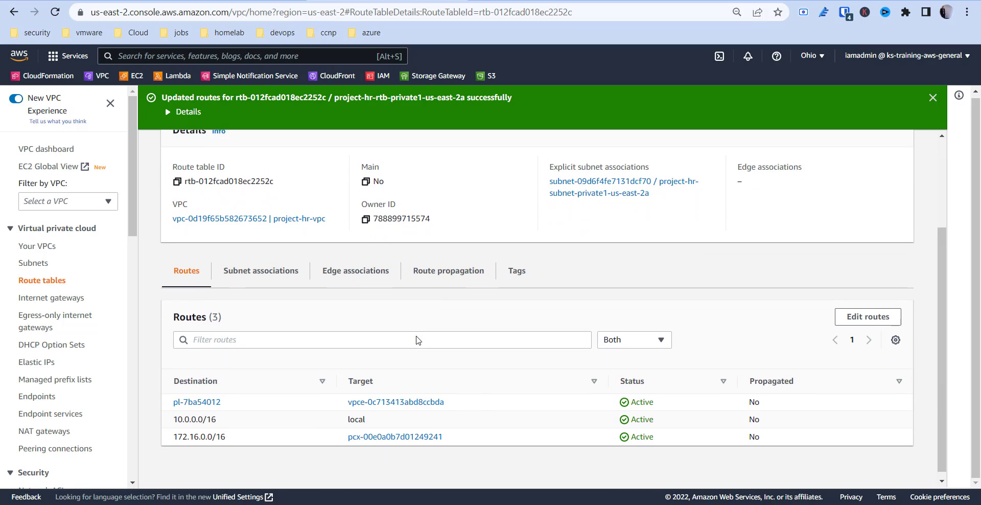
left_click_drag(175, 433, 229, 436)
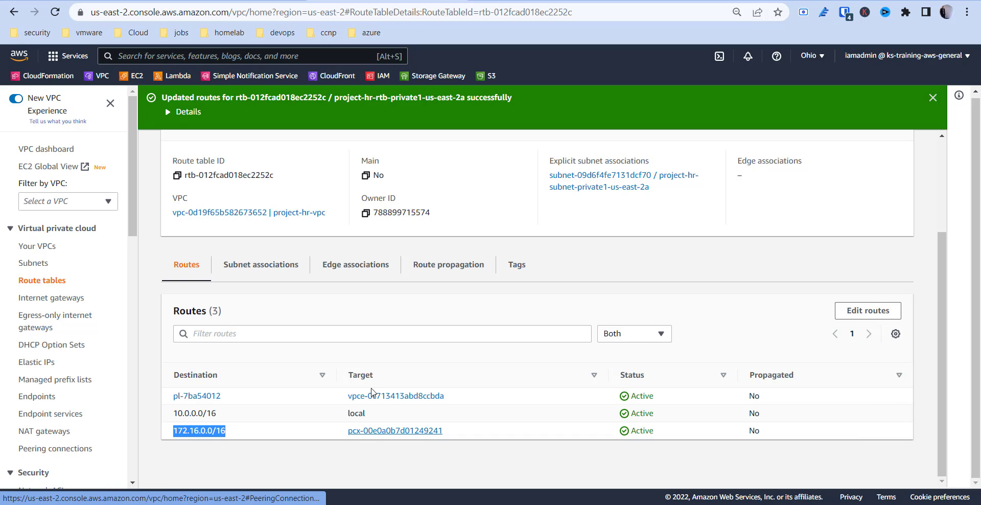
left_click(232, 431)
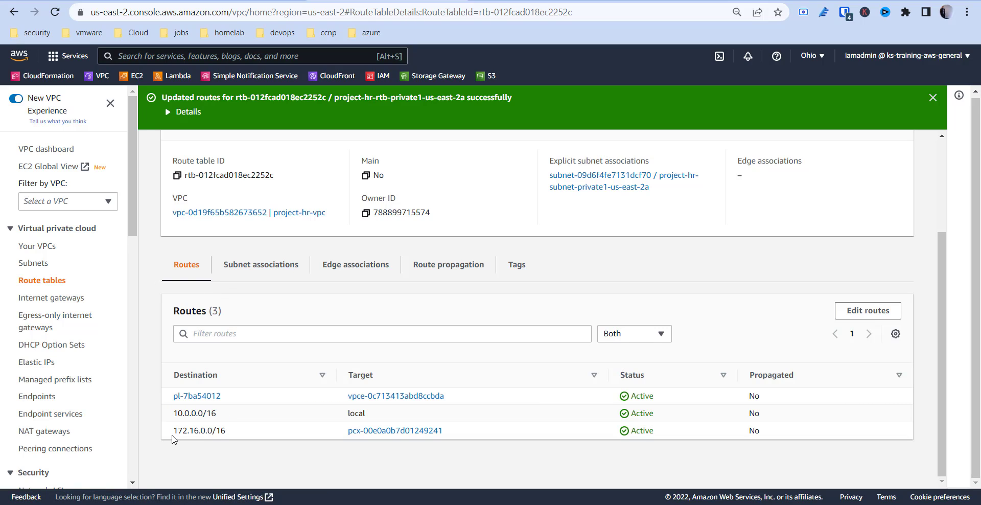
mouse_move(197, 433)
left_mouse_down()
mouse_move(228, 438)
mouse_move(208, 431)
left_mouse_up()
- Return to the route tables list, sort it by name in descending order and widen the Name column
left_click(48, 282)
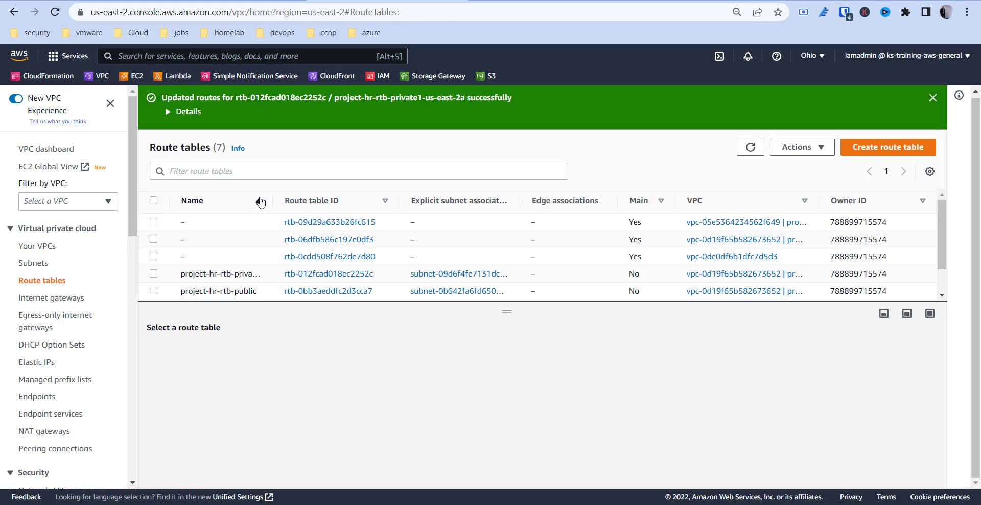
left_click(259, 201)
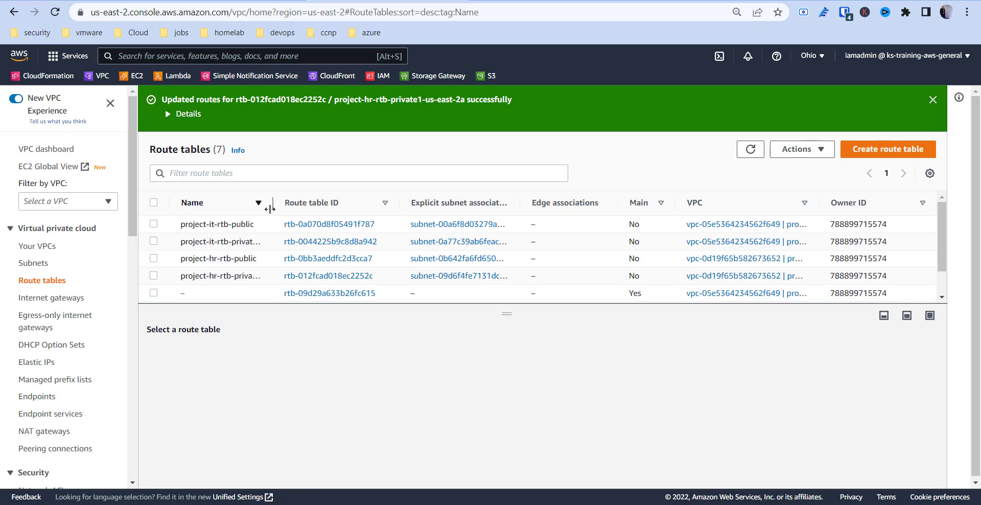
left_click_drag(270, 209, 372, 234)
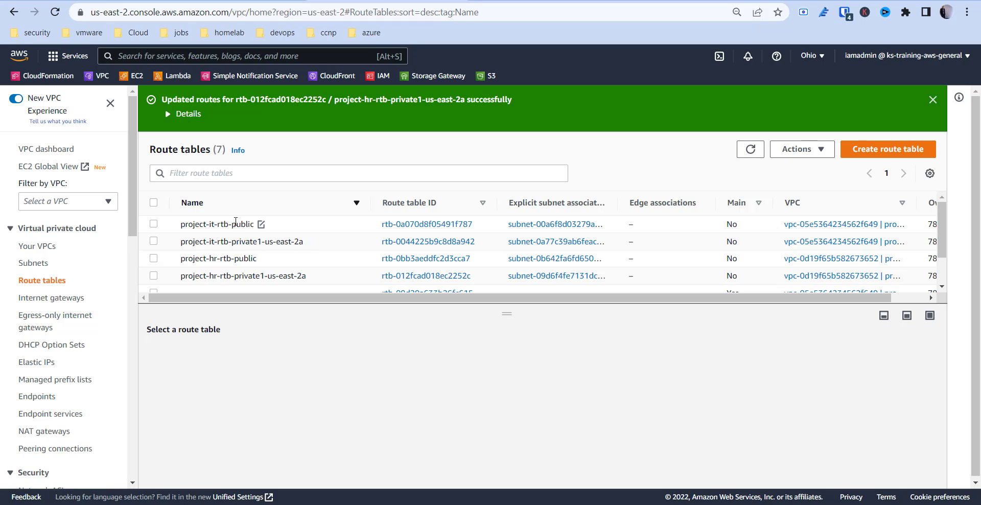
- Select the route table project-it-rtb-private1-us-east-2a and open its routes for editing
left_click(237, 241)
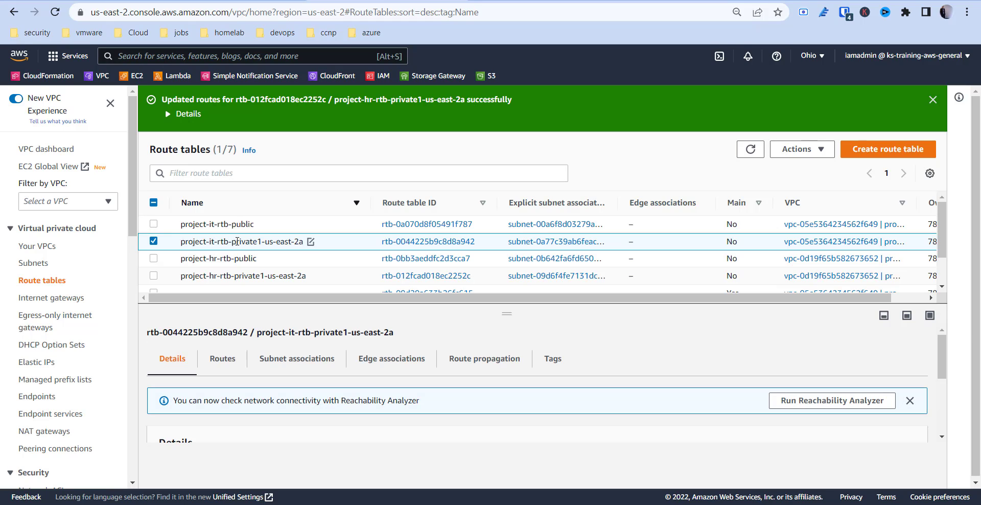
scroll(260, 401, "down", 3)
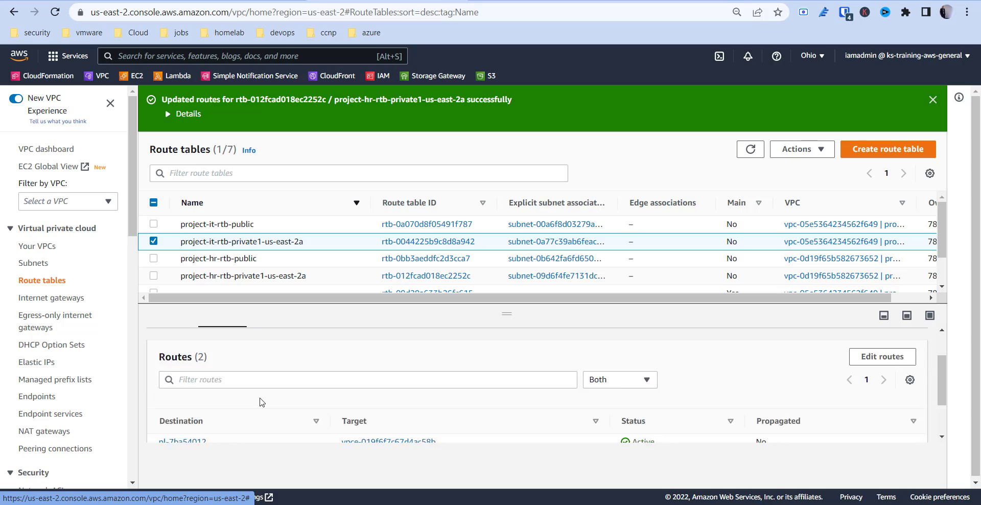
scroll(260, 402, "up", 2)
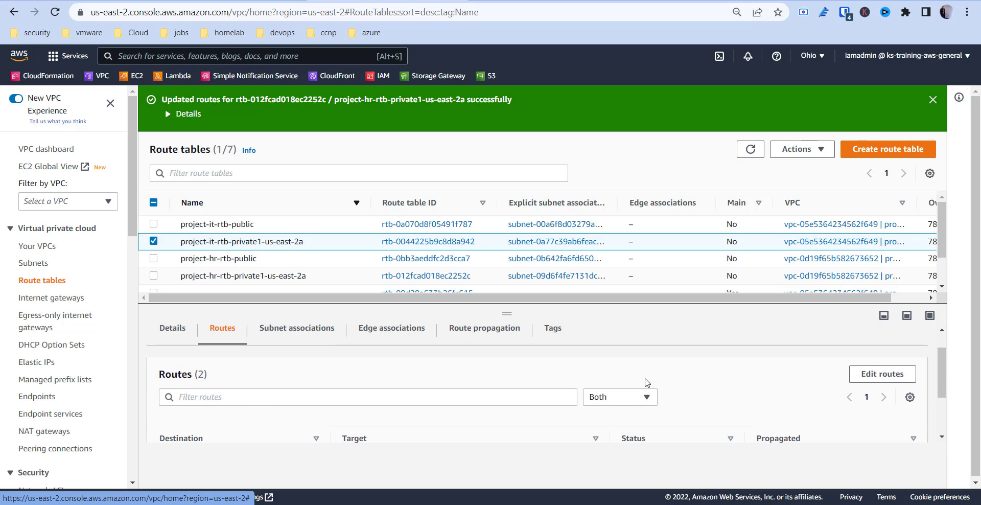
left_click(913, 367)
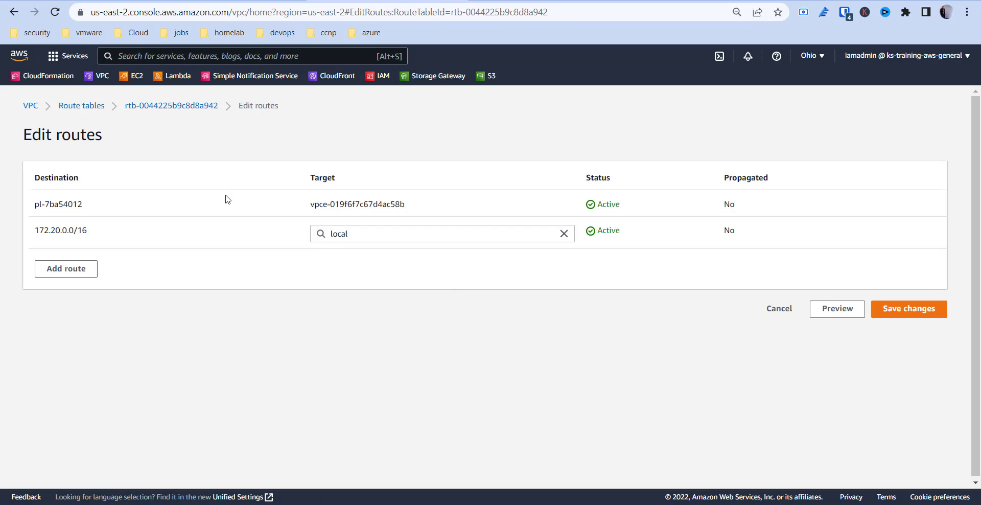
- Add a route with destination 10.0.0.0/16 to the IT private route table
left_click(78, 263)
left_click(78, 264)
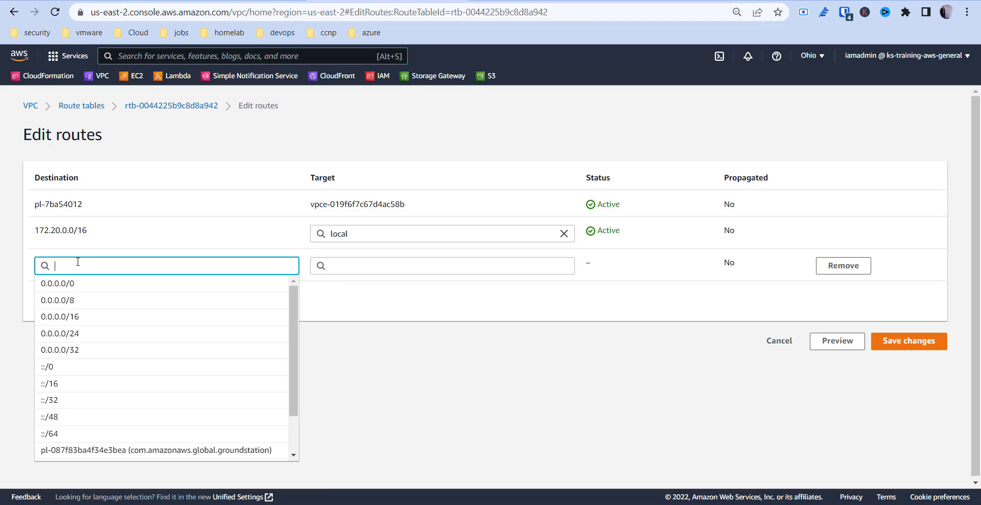
type("10.0")
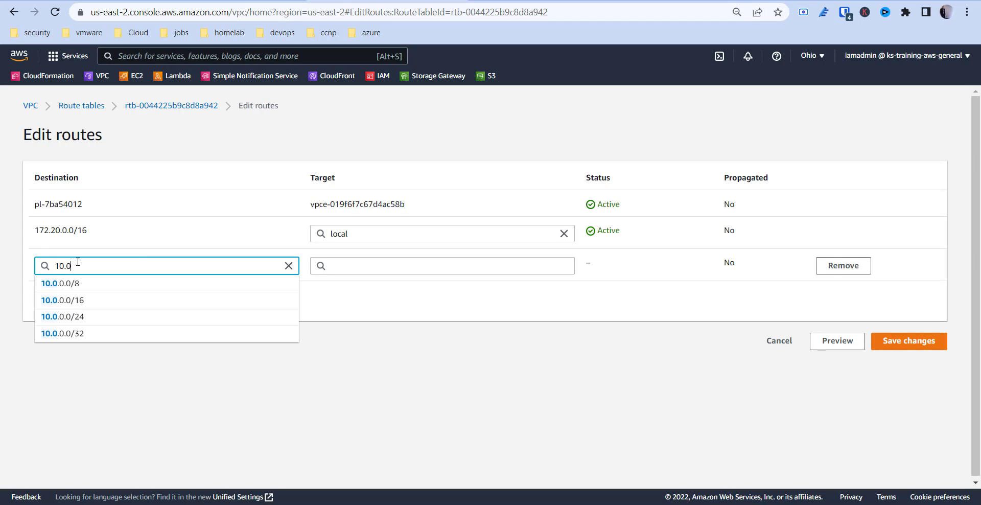
left_click(79, 300)
- Set the new IT route's target to peering connection pcx-00e0a0b7d01249241 and save the route changes
left_click(393, 267)
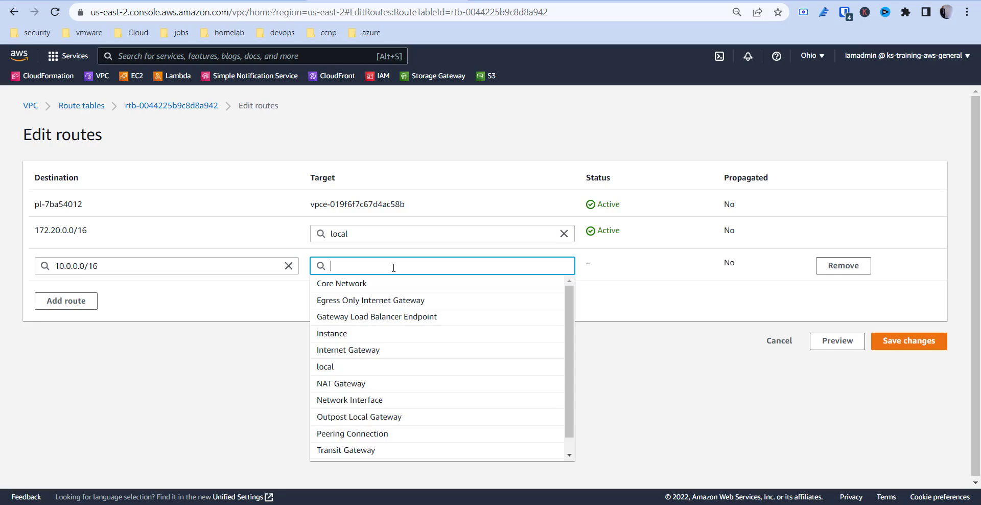
type("pee")
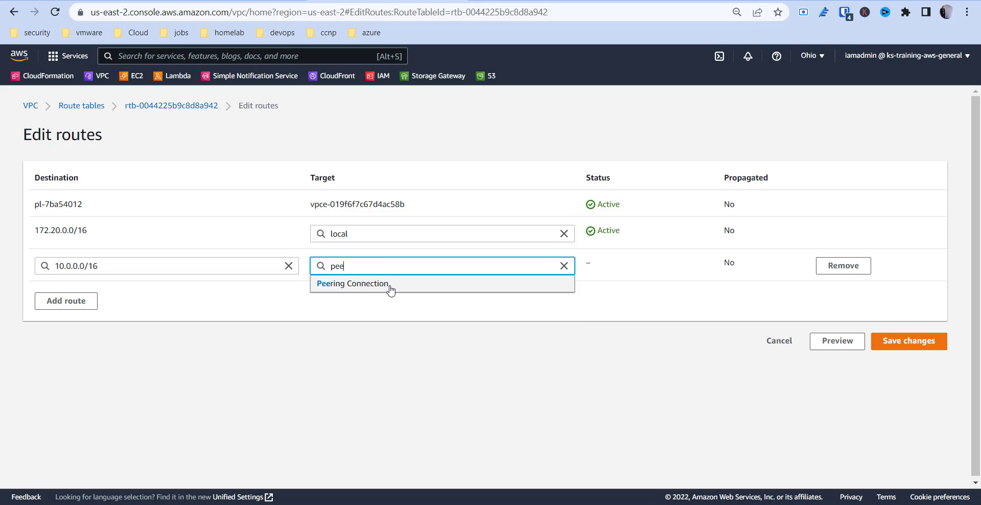
left_click(389, 284)
left_click(390, 283)
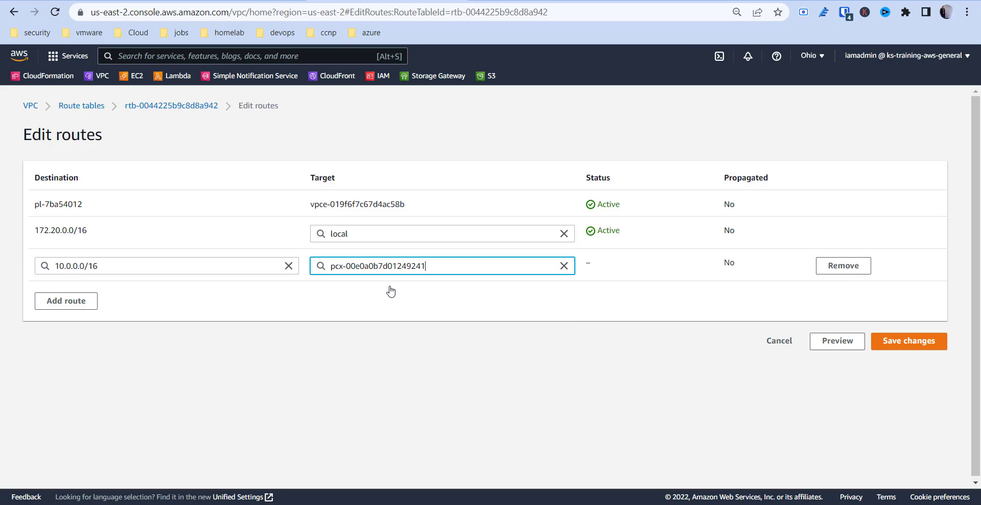
left_click(919, 345)
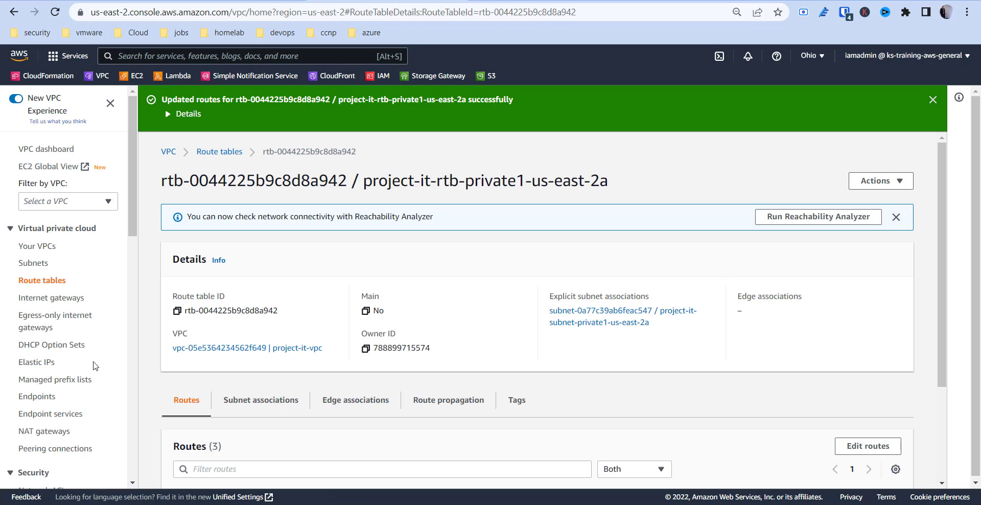
- Open the peering connections list and examine the route tables and subnets that reference the peering connection
scroll(94, 366, "down", 3)
scroll(95, 365, "up", 1)
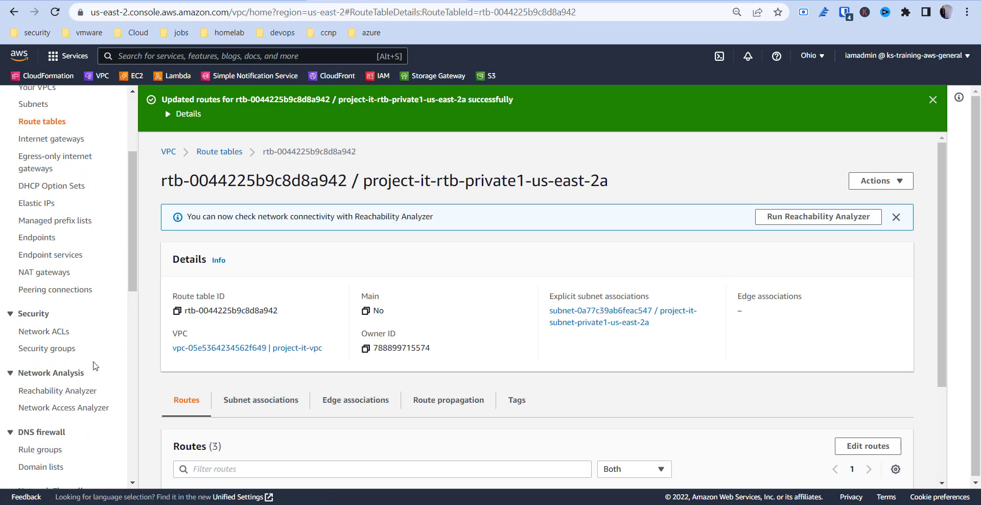
left_click(42, 289)
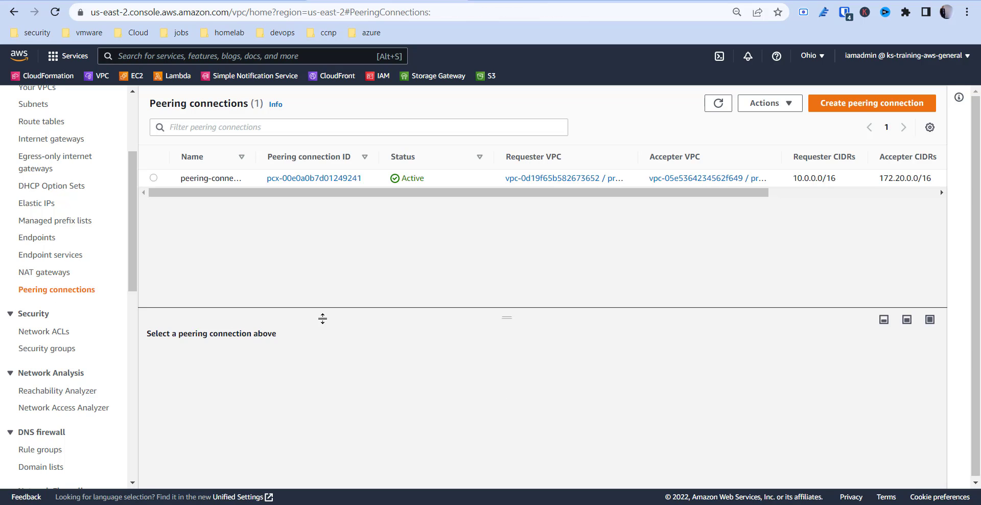
left_click(154, 178)
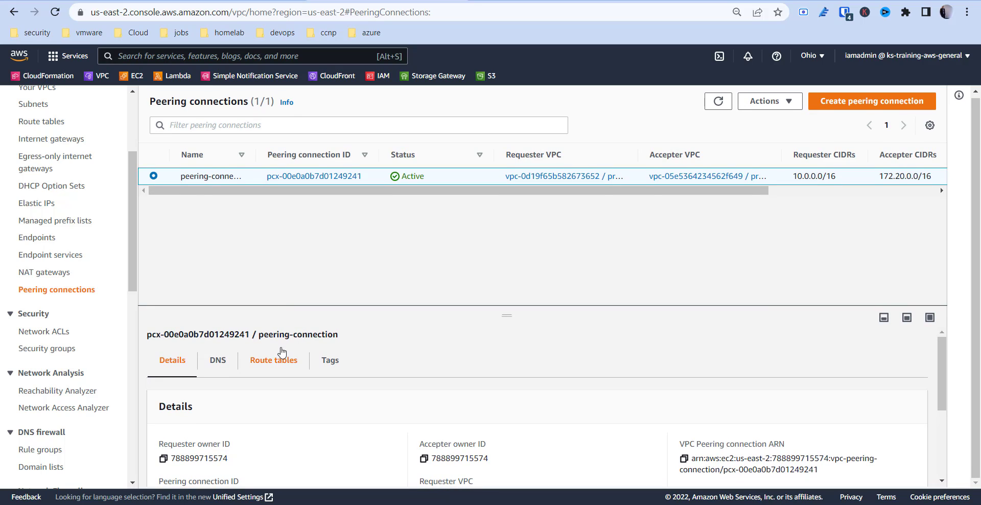
left_click(265, 360)
scroll(299, 403, "down", 2)
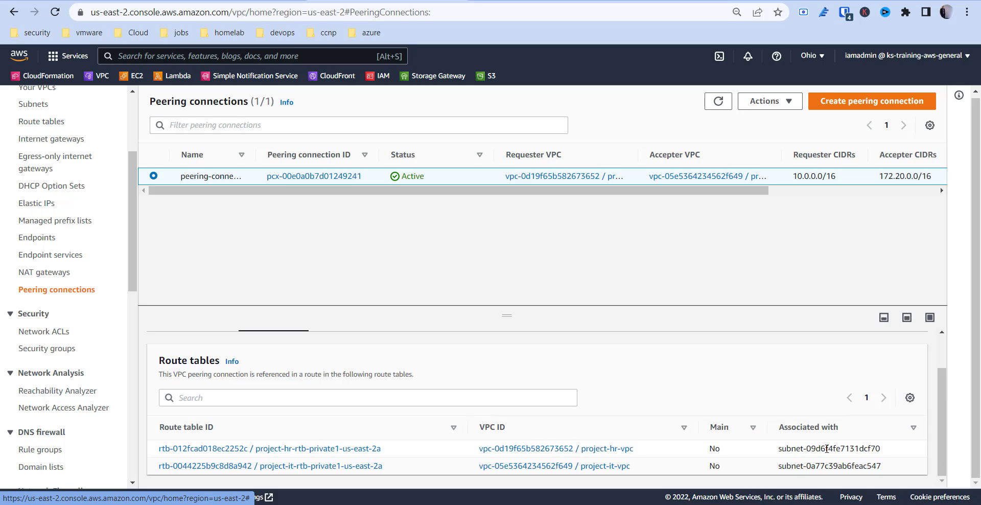
triple_click(826, 448)
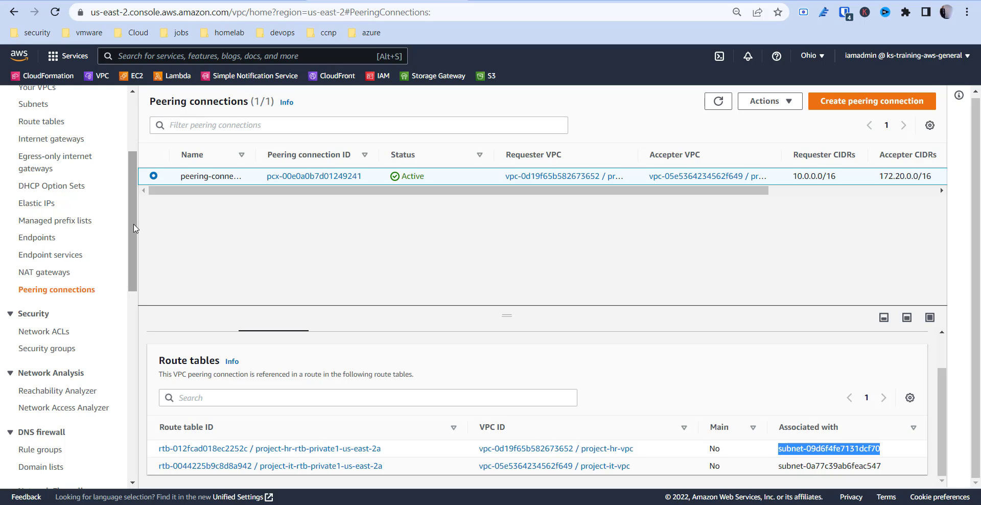
- Switch to the EC2 dashboard
left_click_drag(134, 227, 143, 158)
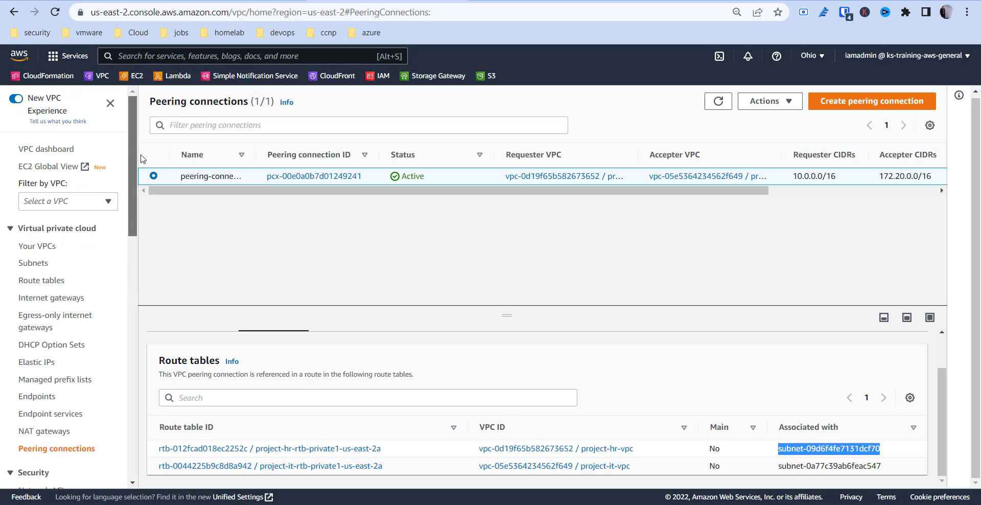
left_click(137, 79)
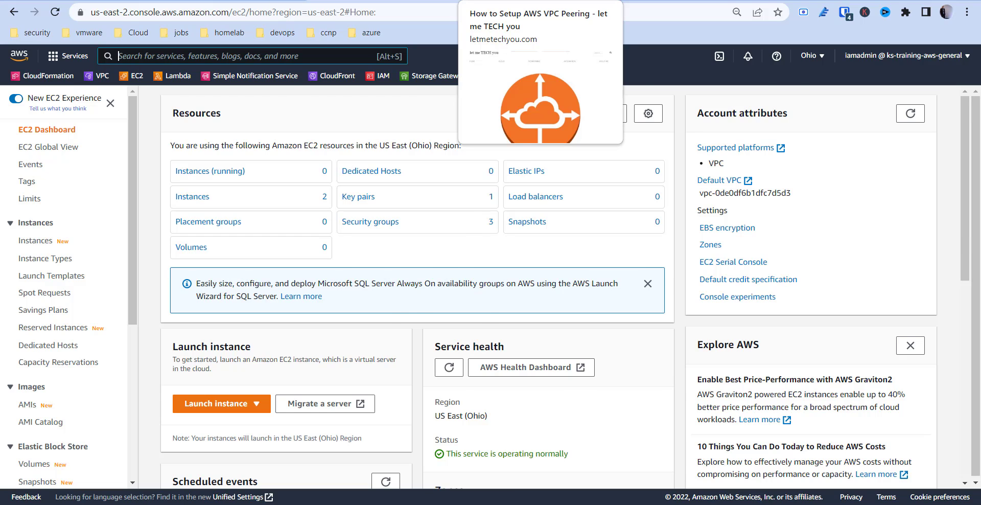
- Switch to the letmetechyou.com article on setting up AWS VPC peering and look over its beginning
left_click(511, 1)
scroll(402, 110, "down", 3)
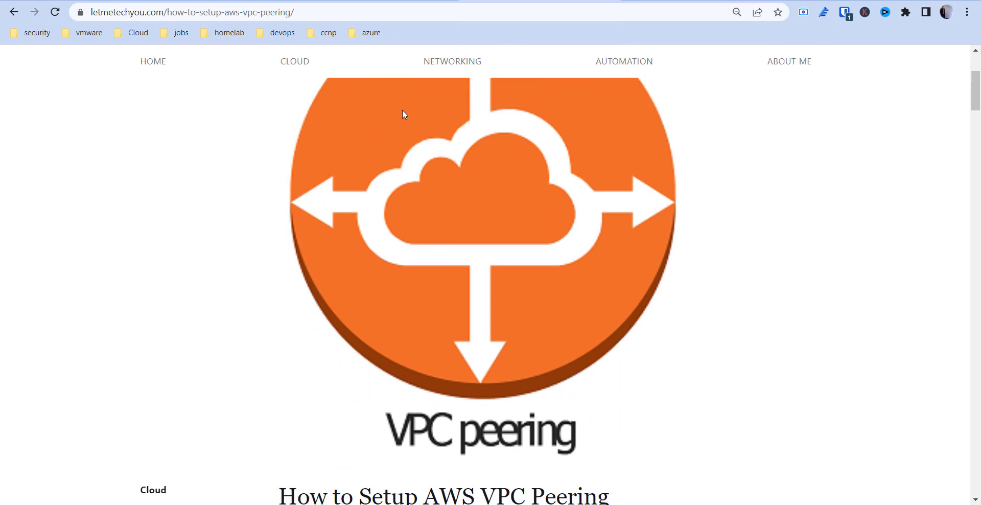
scroll(403, 110, "up", 3)
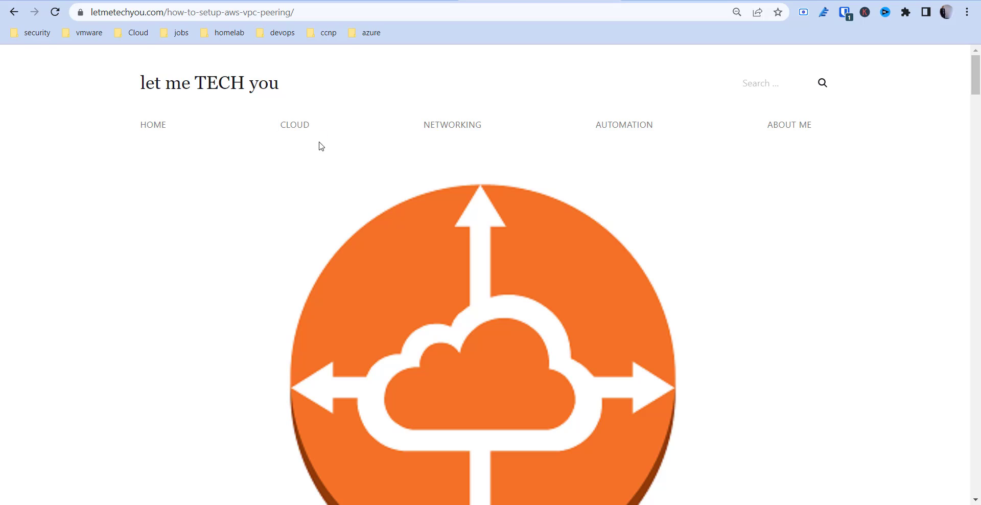
scroll(309, 186, "down", 1)
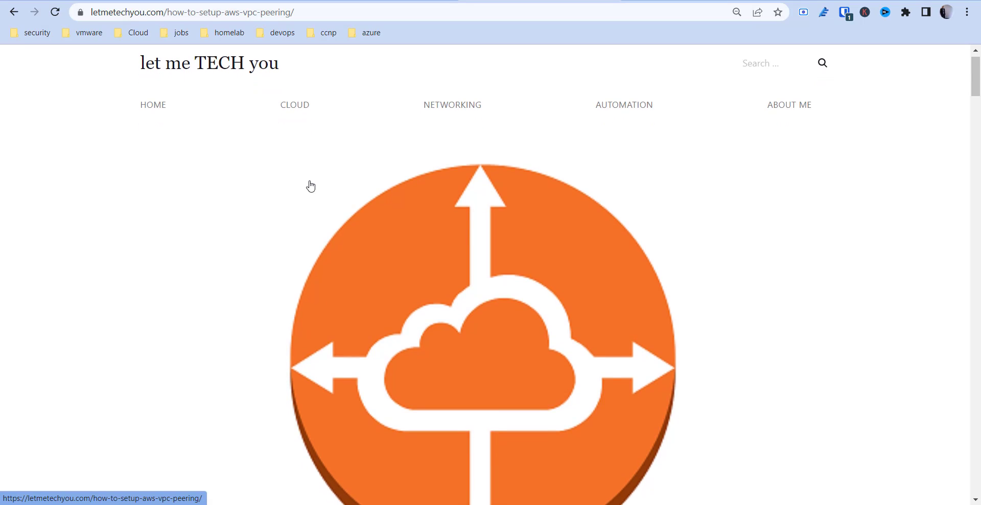
scroll(310, 186, "down", 15)
scroll(310, 186, "up", 12)
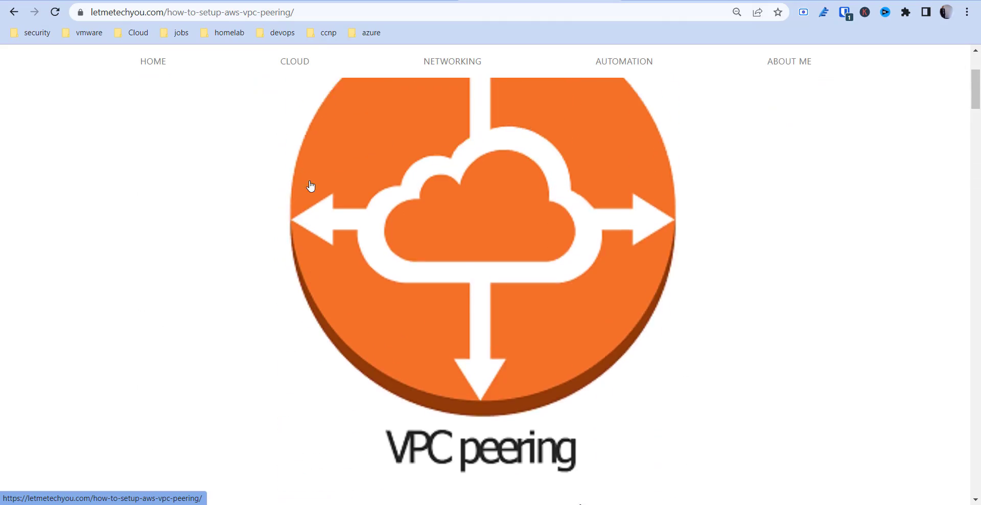
scroll(310, 186, "up", 3)
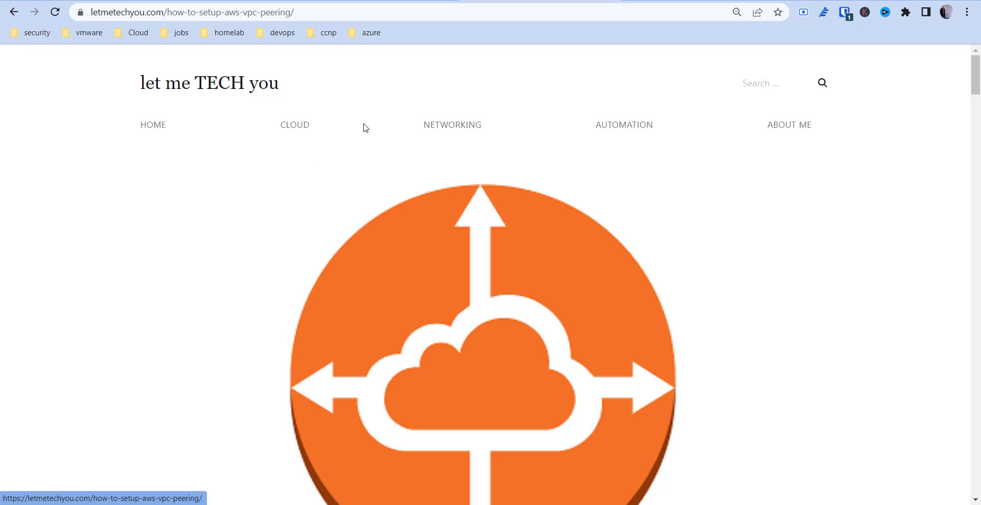